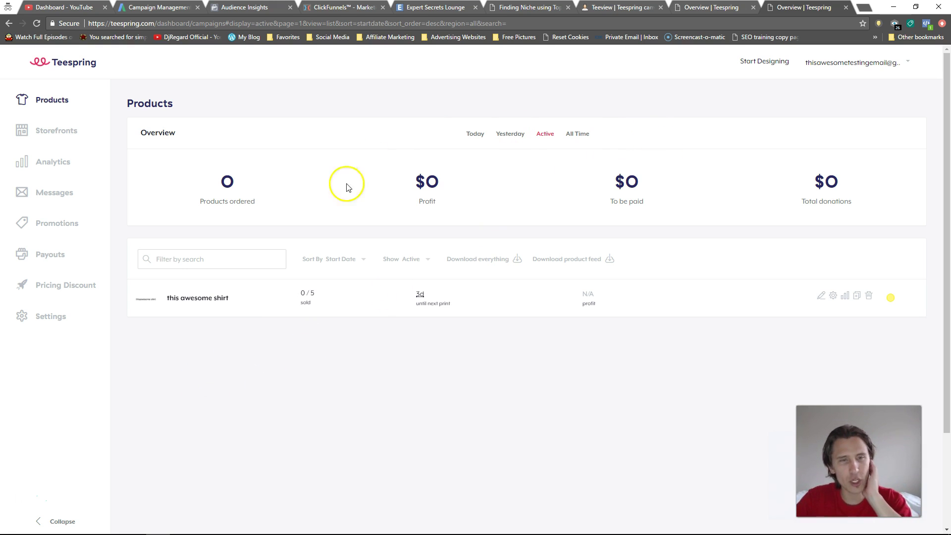
- Go to the Storefronts section from the account menu at top right
{"action": "left_click", "coordinate": [849, 70]}
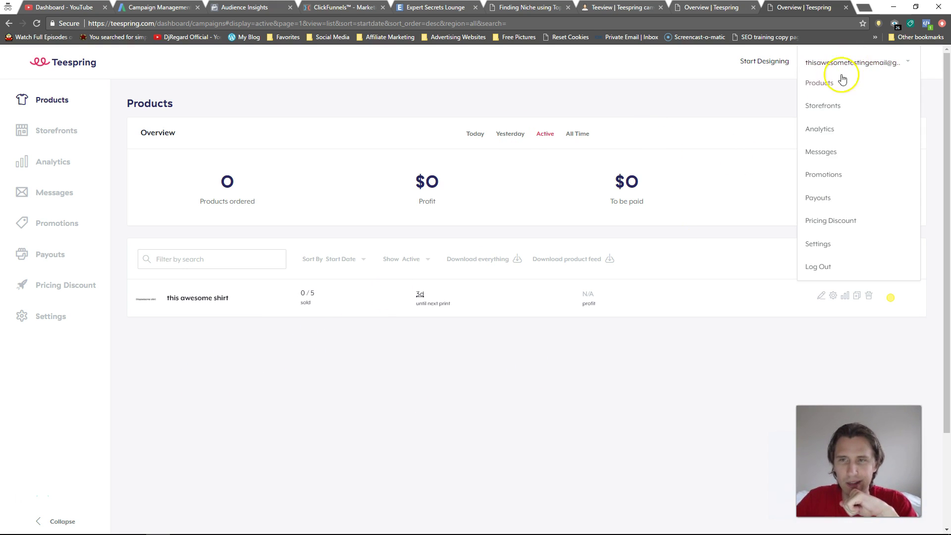
{"action": "left_click", "coordinate": [827, 108]}
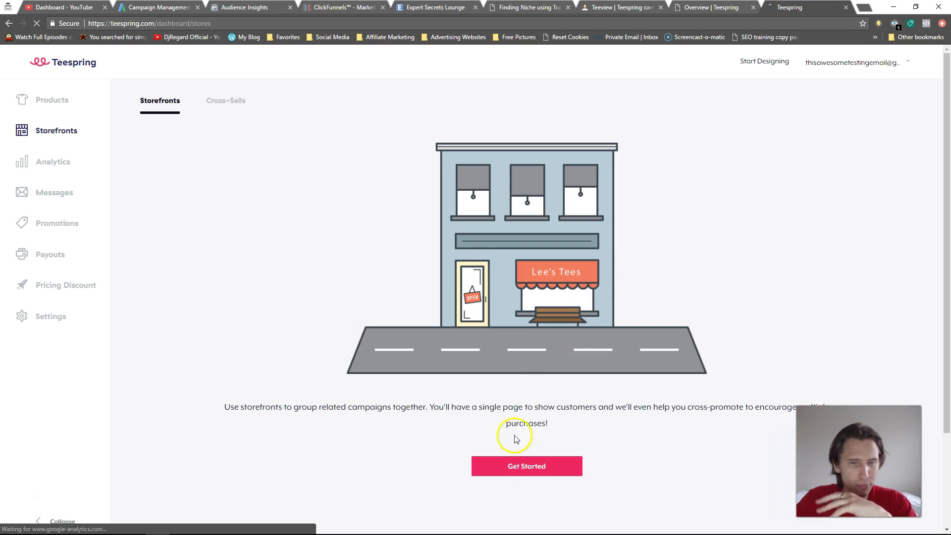
- Create a new storefront named with the seller's name and check its empty preview
{"action": "left_click", "coordinate": [533, 467]}
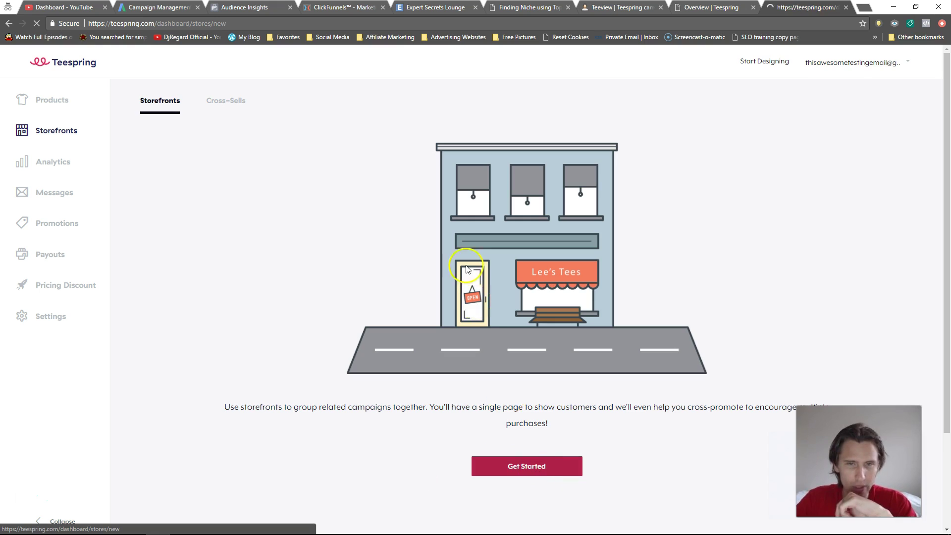
{"action": "left_click", "coordinate": [461, 242]}
{"action": "type", "text": "Alec"}
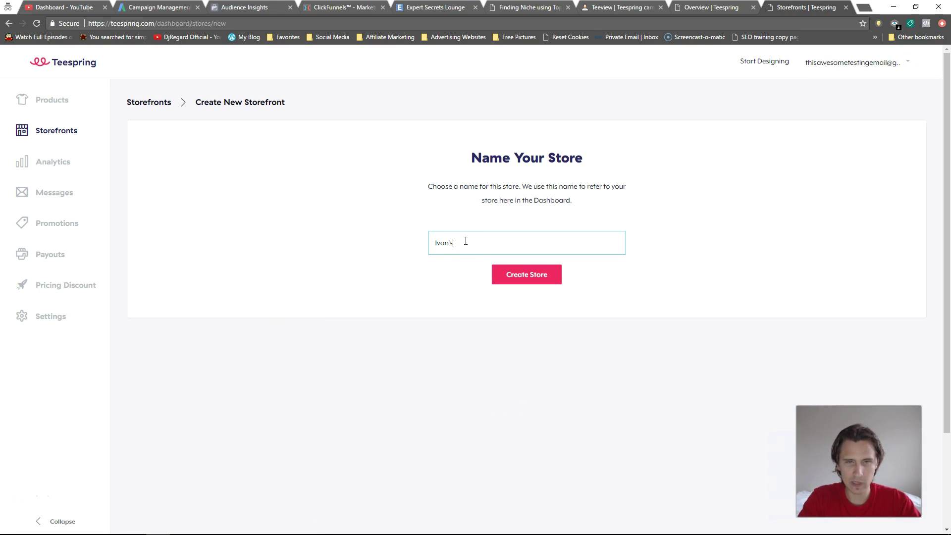
{"action": "left_click", "coordinate": [511, 274]}
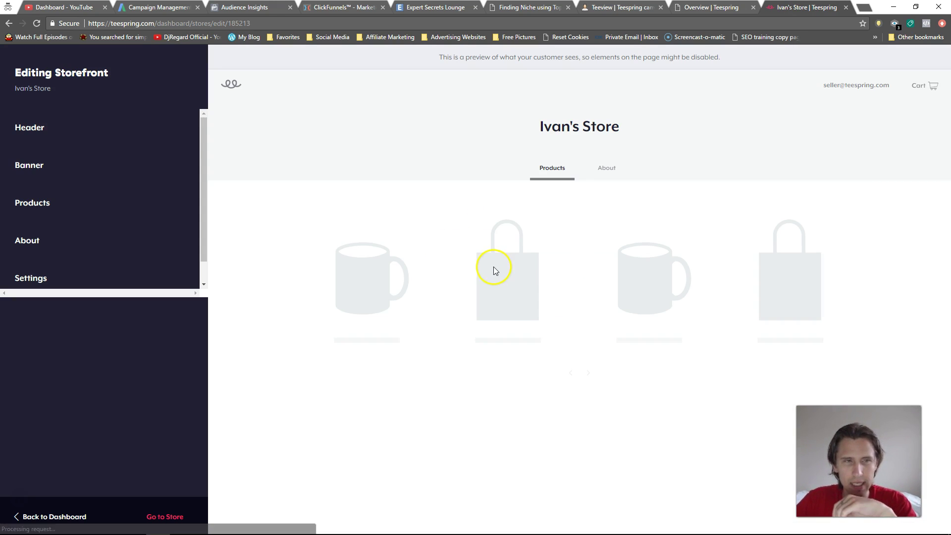
{"action": "scroll", "coordinate": [92, 189], "scroll_direction": "down", "scroll_amount": 1}
{"action": "scroll", "coordinate": [80, 216], "scroll_direction": "up", "scroll_amount": 1}
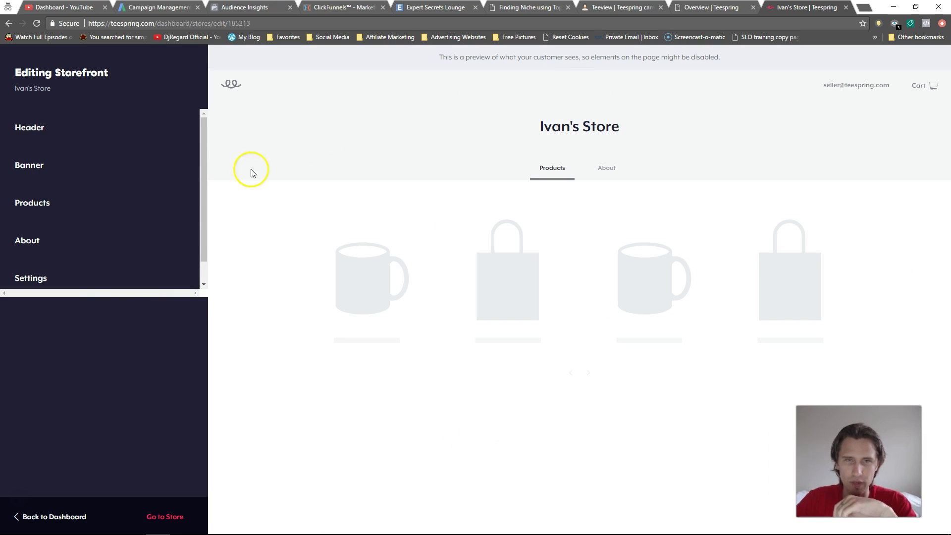
- In Header, replace the store title with 'Awesome store and tshirts'
{"action": "left_click", "coordinate": [54, 132]}
{"action": "left_click", "coordinate": [59, 115]}
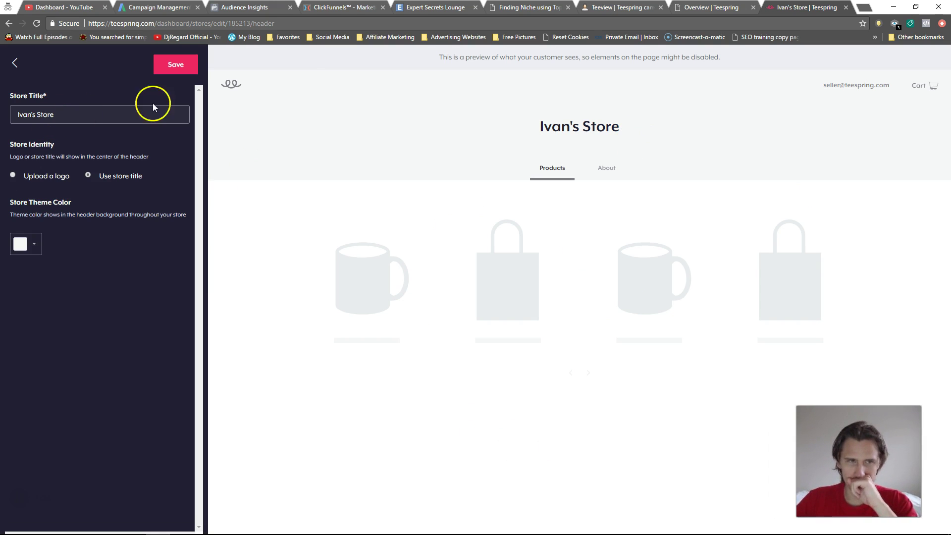
{"action": "left_click_drag", "start_coordinate": [543, 126], "coordinate": [639, 138]}
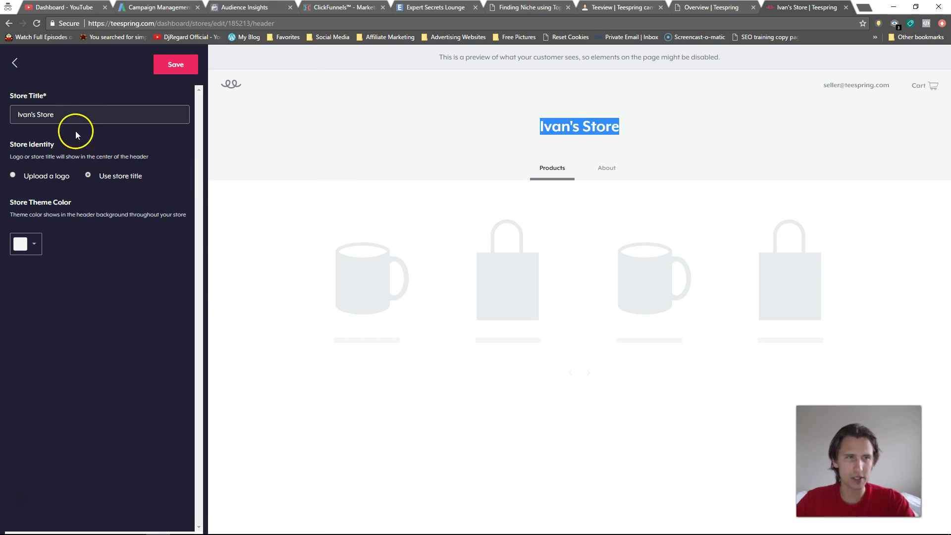
{"action": "left_click_drag", "start_coordinate": [55, 115], "coordinate": [13, 116]}
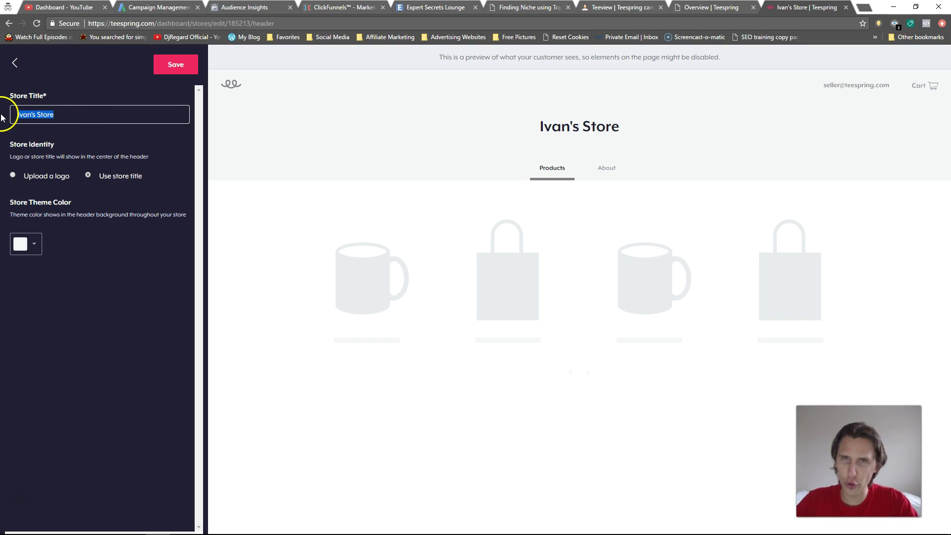
{"action": "type", "text": "aaaaaaaaaaaaaaaaaaaaaaaaaaaaaa"}
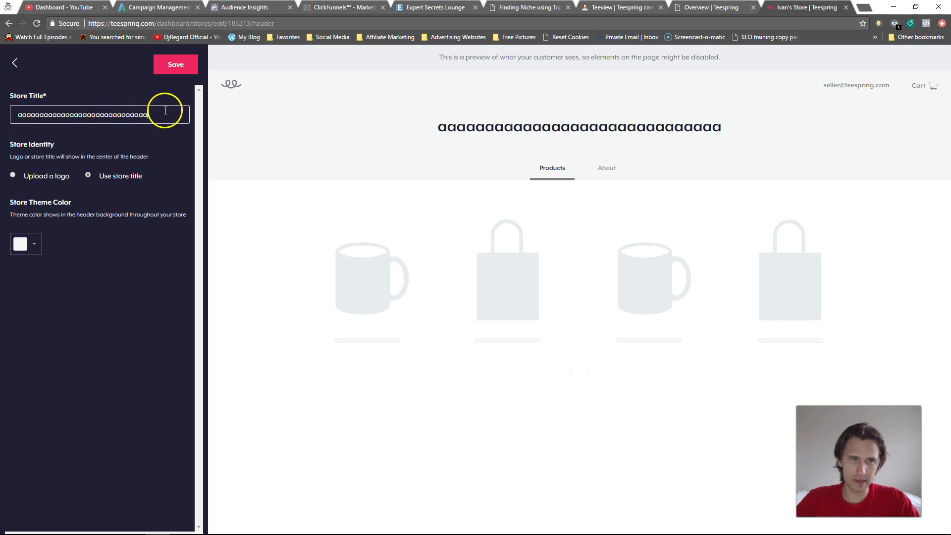
{"action": "left_click_drag", "start_coordinate": [160, 114], "coordinate": [14, 115]}
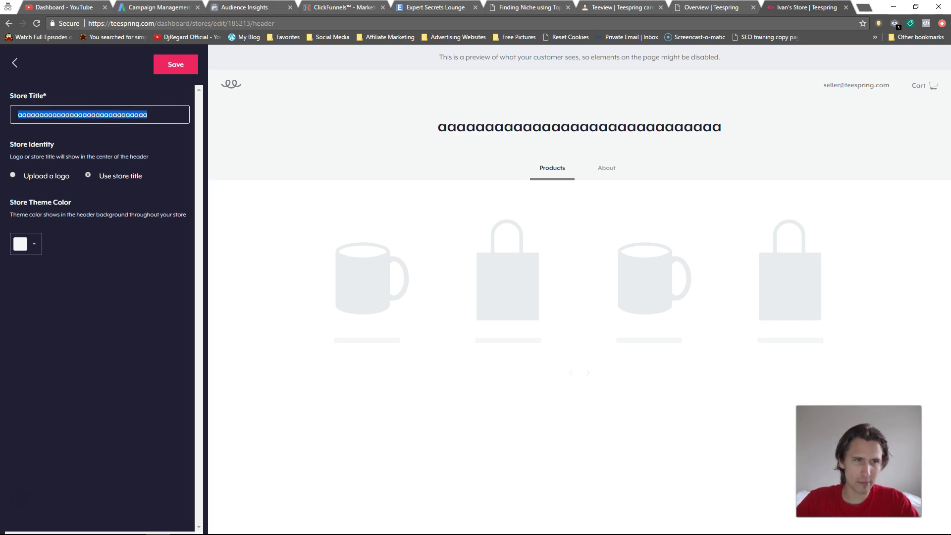
{"action": "type", "text": "Ivan's S"}
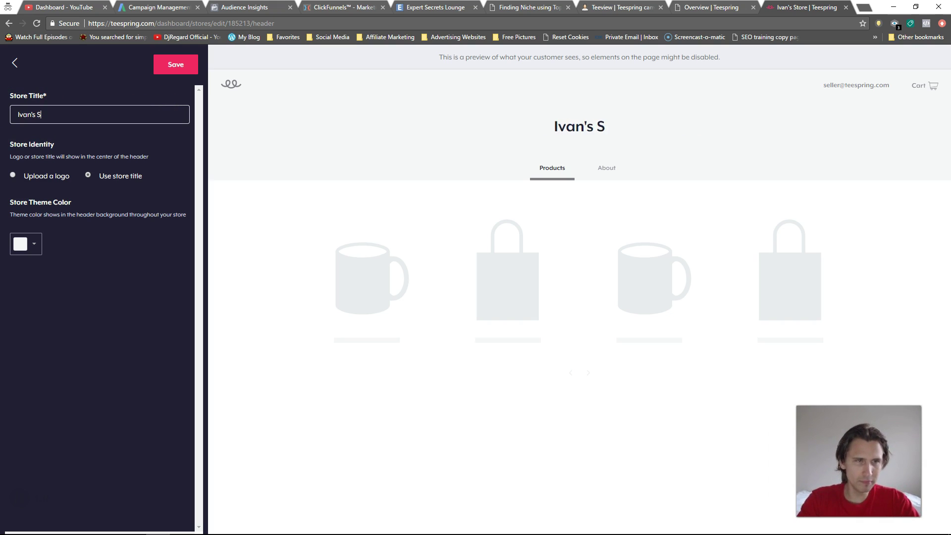
{"action": "type", "text": "s"}
{"action": "key", "text": "BackSpace"}
{"action": "key", "text": "BackSpace"}
{"action": "key", "text": "BackSpace"}
{"action": "key", "text": "BackSpace"}
{"action": "key", "text": "BackSpace"}
{"action": "key", "text": "BackSpace"}
{"action": "type", "text": "Aweso"}
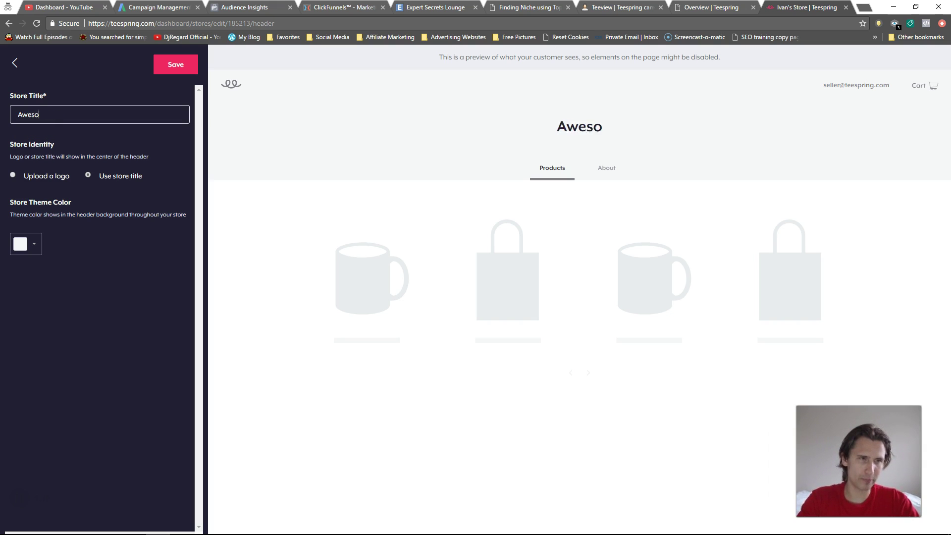
{"action": "type", "text": "me store and tshirts"}
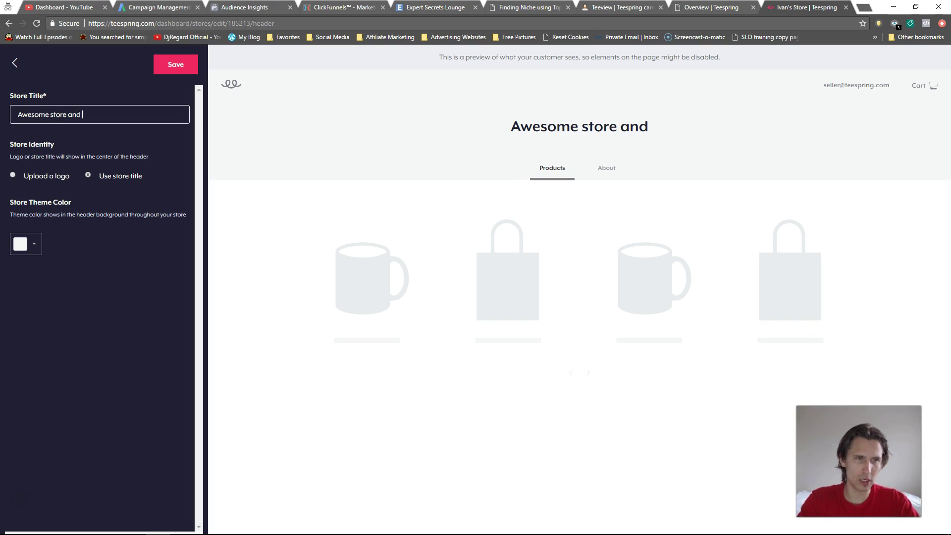
- Try the logo identity option, then keep the store title as the identity
{"action": "left_click", "coordinate": [29, 178]}
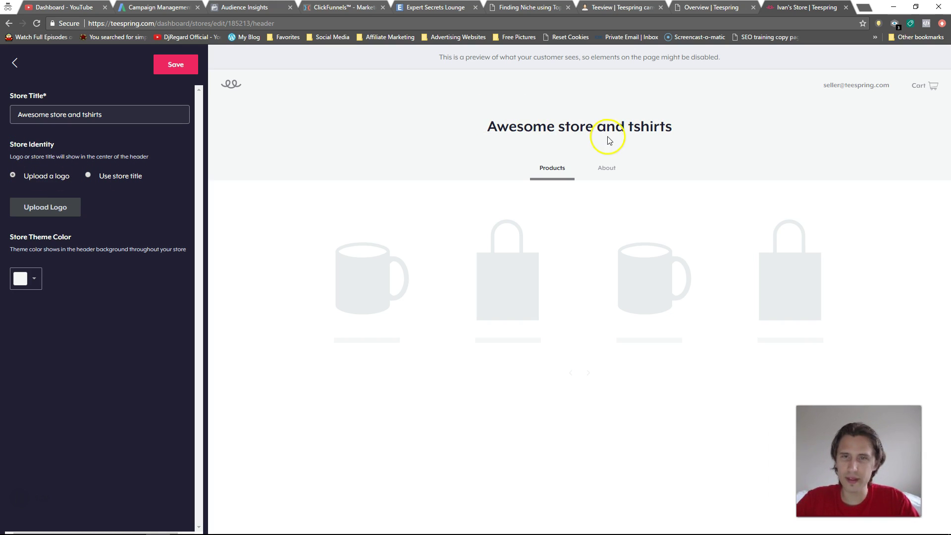
{"action": "left_click", "coordinate": [114, 176]}
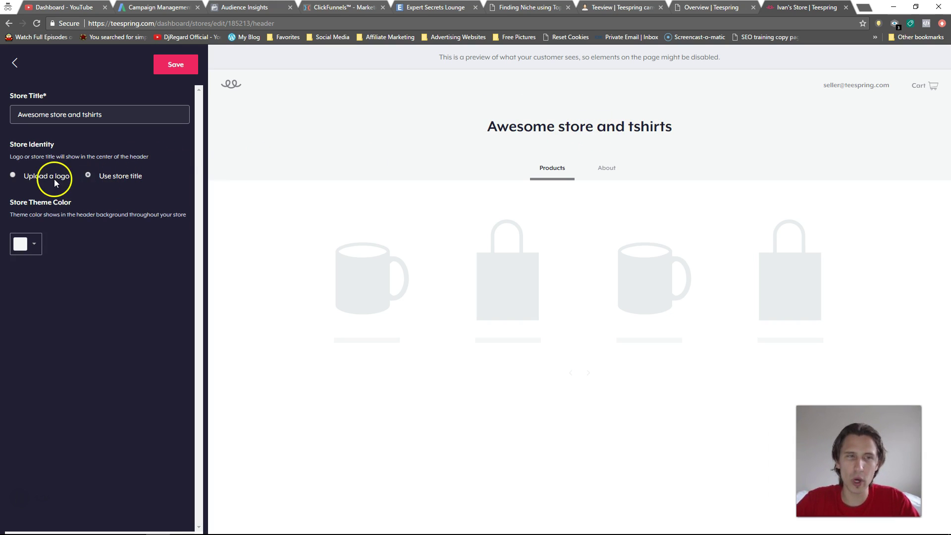
{"action": "left_click", "coordinate": [50, 176]}
{"action": "left_click", "coordinate": [114, 177]}
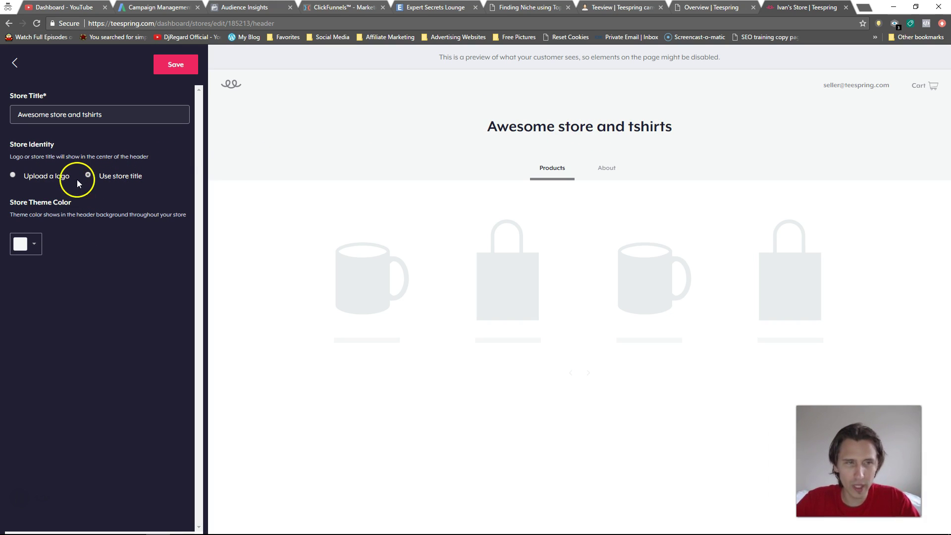
{"action": "left_click", "coordinate": [46, 178]}
{"action": "left_click", "coordinate": [106, 178]}
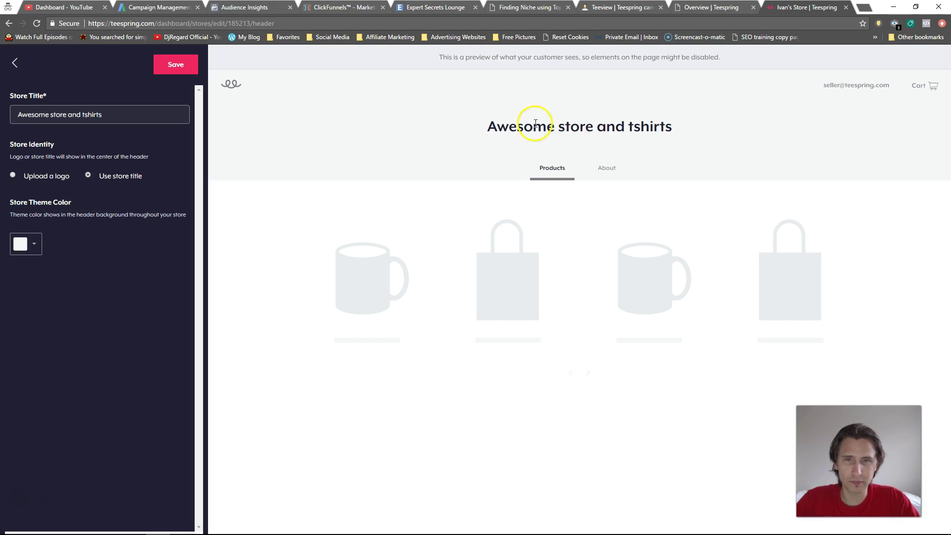
- Set the header's Store Theme Color to teal
{"action": "left_click_drag", "start_coordinate": [509, 126], "coordinate": [653, 130]}
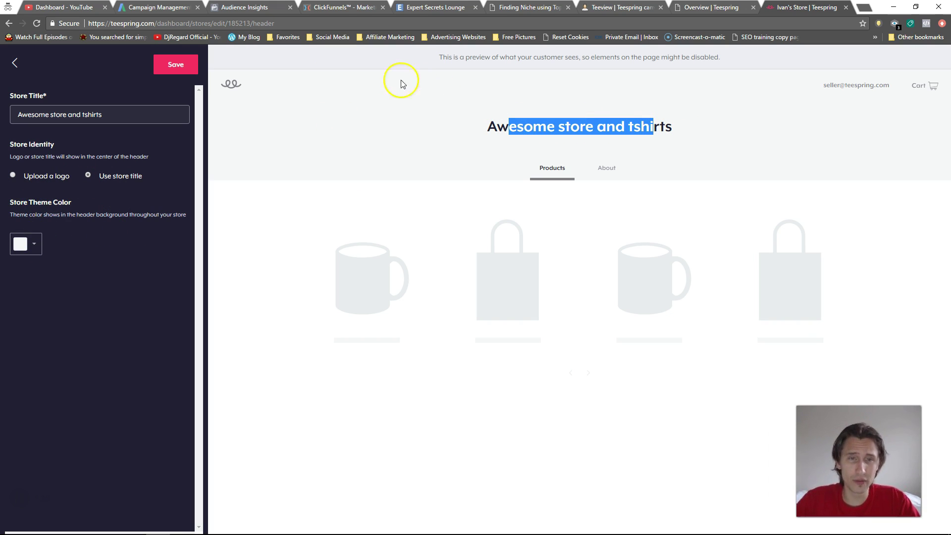
{"action": "left_click", "coordinate": [29, 246]}
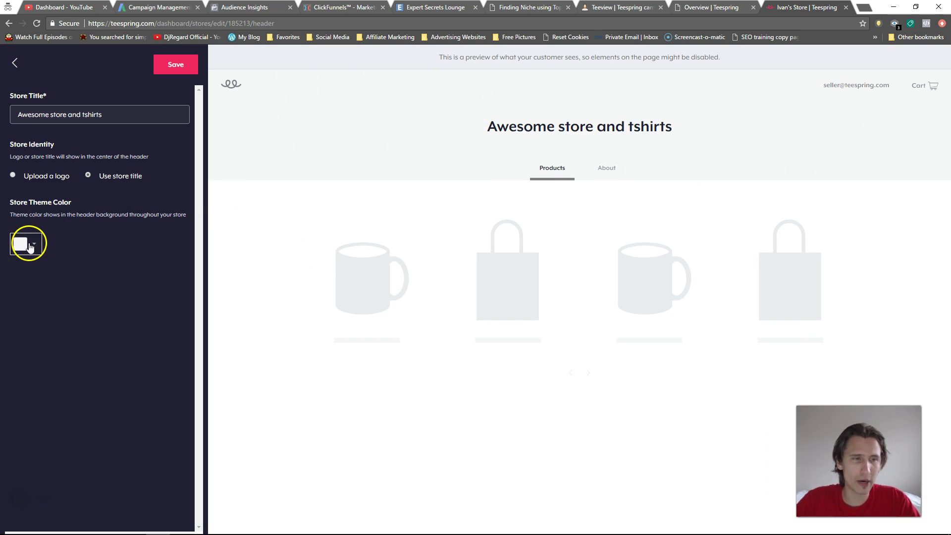
{"action": "left_click", "coordinate": [52, 295]}
{"action": "left_click", "coordinate": [76, 280]}
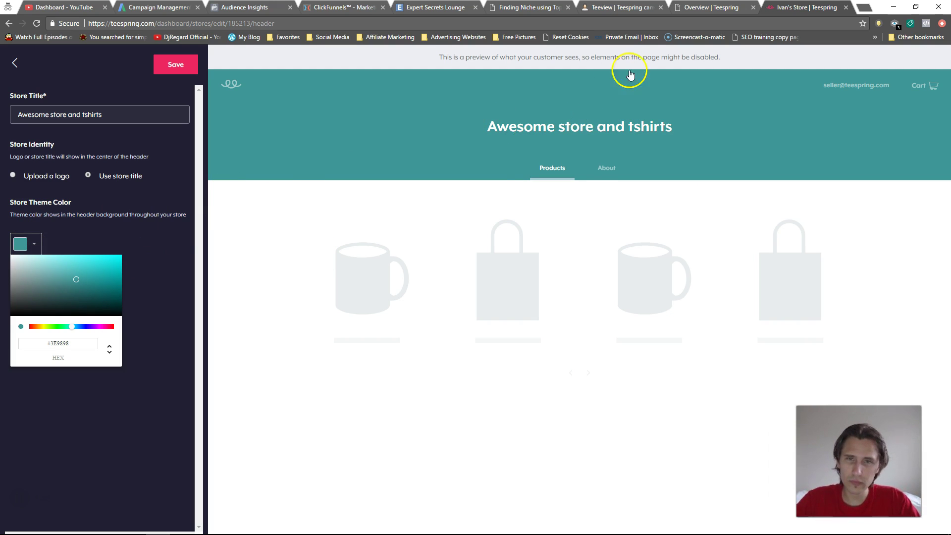
{"action": "left_click", "coordinate": [157, 256]}
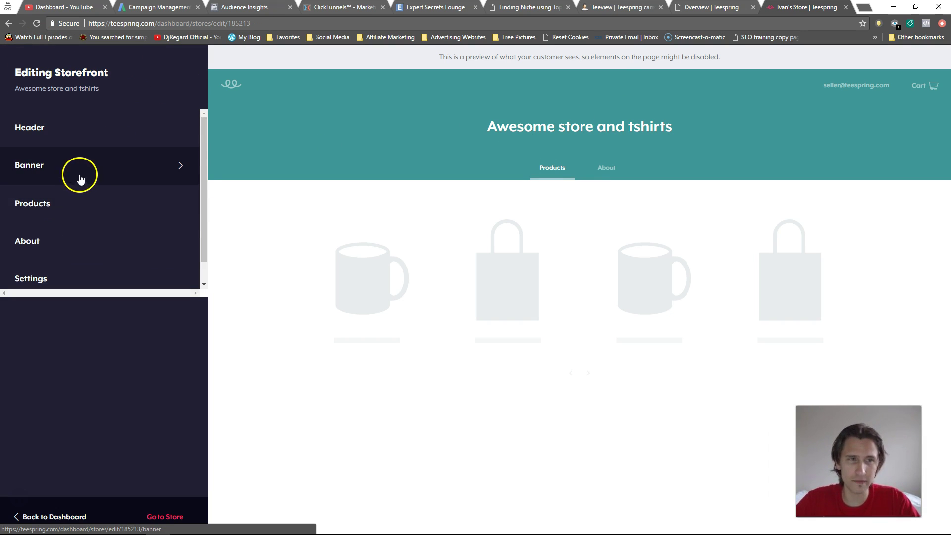
{"action": "left_click", "coordinate": [69, 168]}
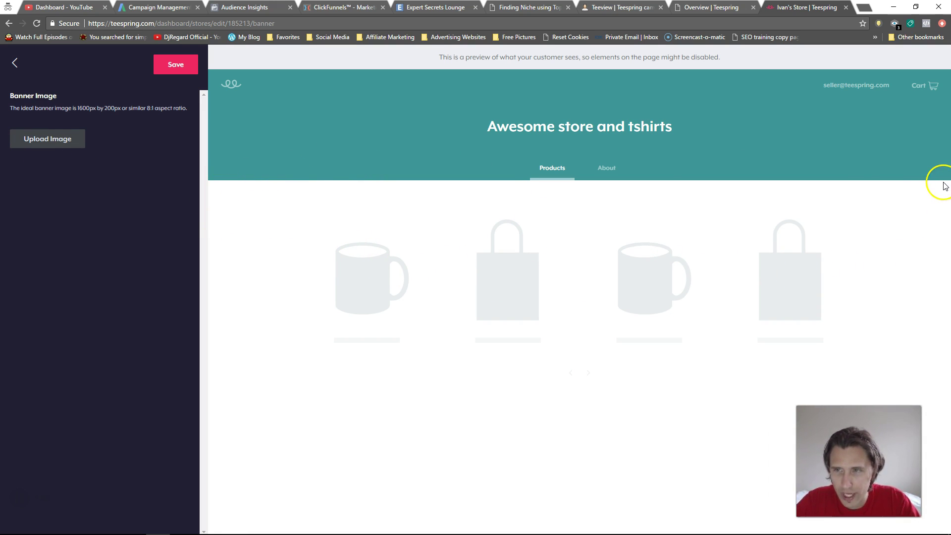
{"action": "left_click", "coordinate": [14, 62]}
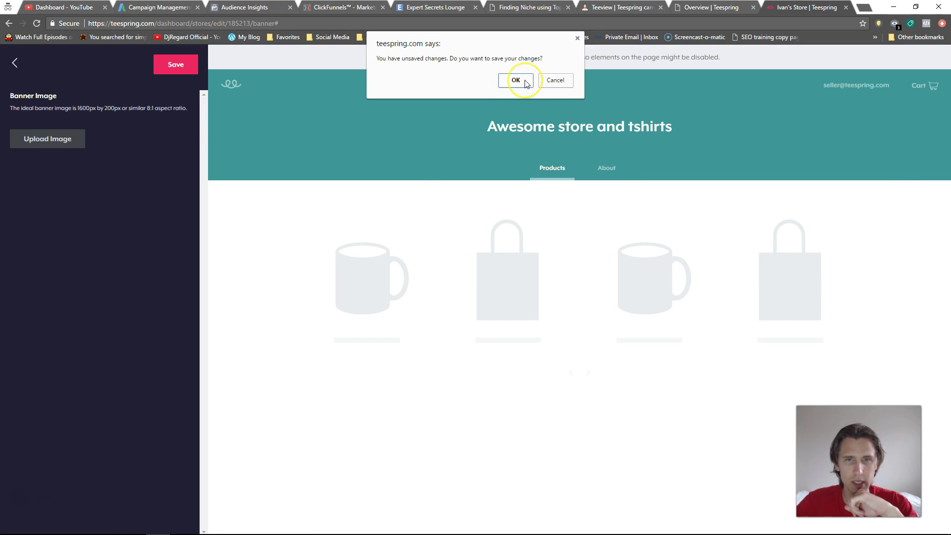
{"action": "left_click", "coordinate": [516, 80]}
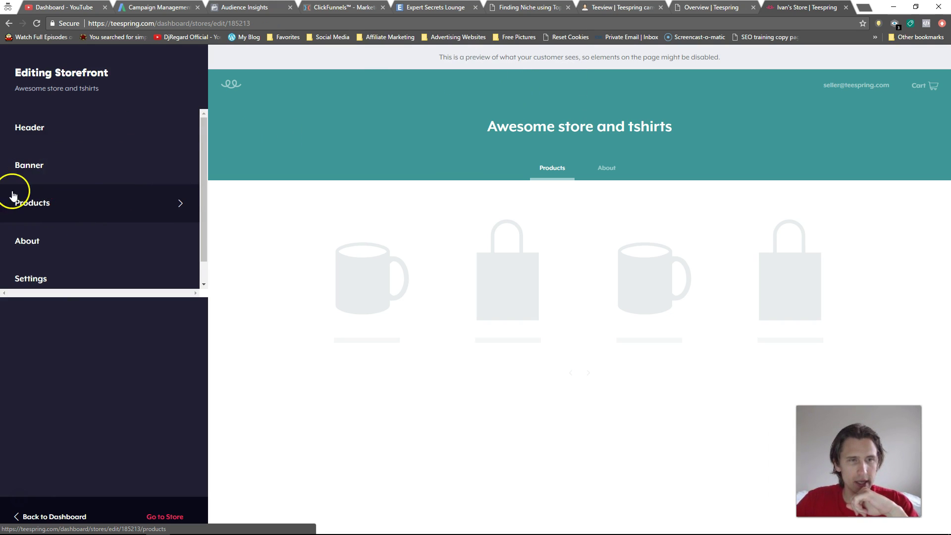
- Tick all eight shirts and hoodies in the storefront's product picker
{"action": "left_click", "coordinate": [73, 204]}
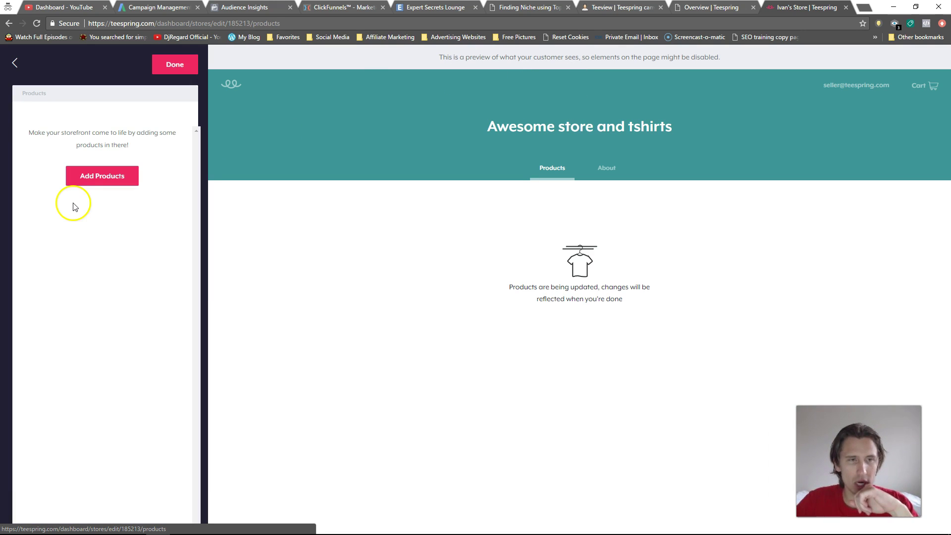
{"action": "left_click", "coordinate": [113, 180]}
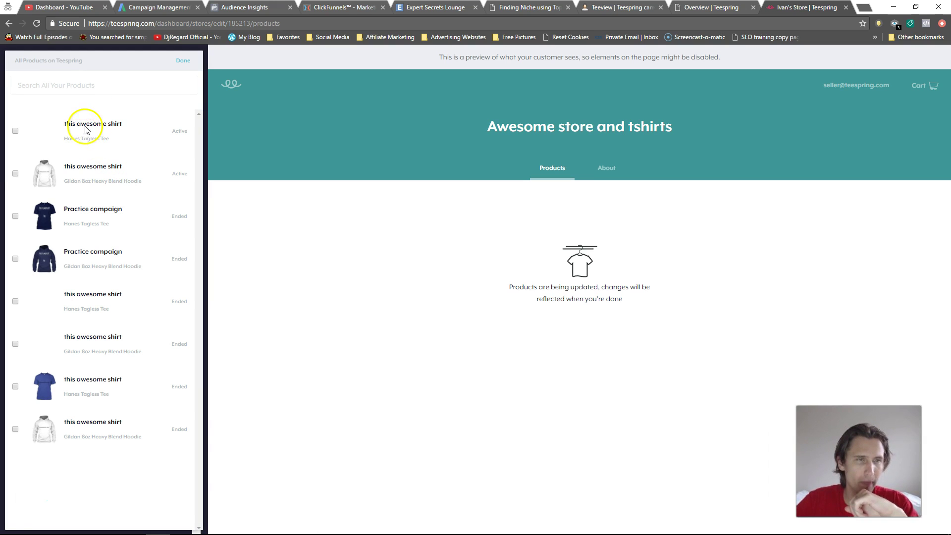
{"action": "left_click", "coordinate": [15, 174]}
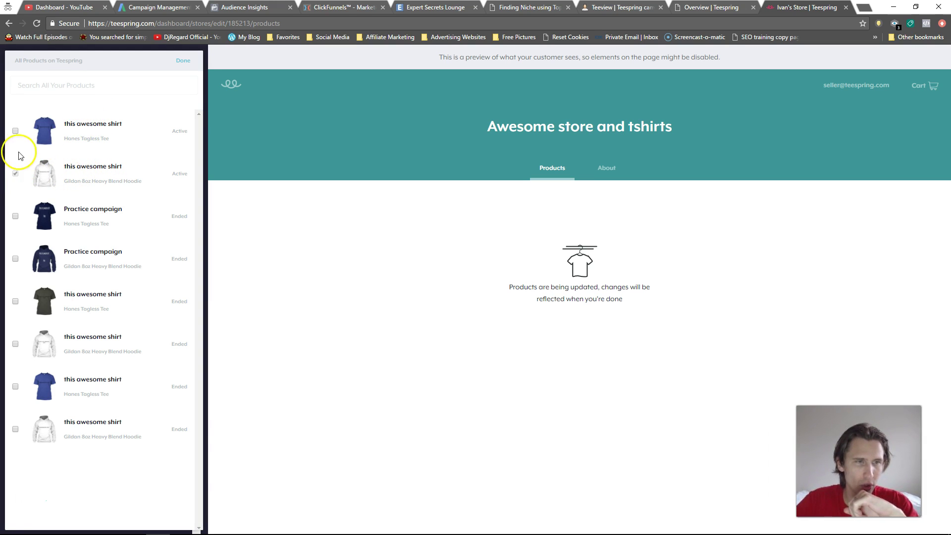
{"action": "left_click", "coordinate": [16, 131]}
{"action": "left_click", "coordinate": [15, 216]}
{"action": "left_click", "coordinate": [15, 260]}
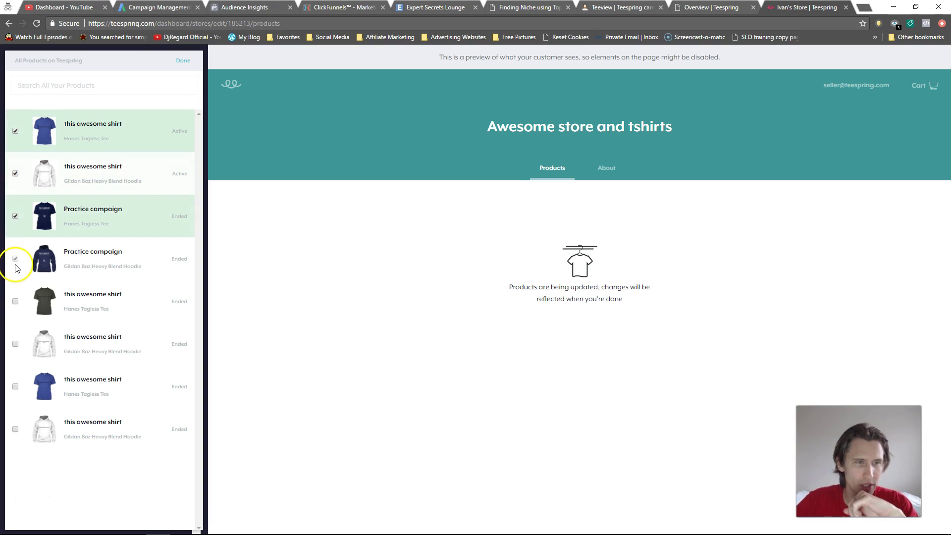
{"action": "left_click", "coordinate": [15, 301]}
{"action": "left_click", "coordinate": [15, 344]}
{"action": "left_click", "coordinate": [16, 386]}
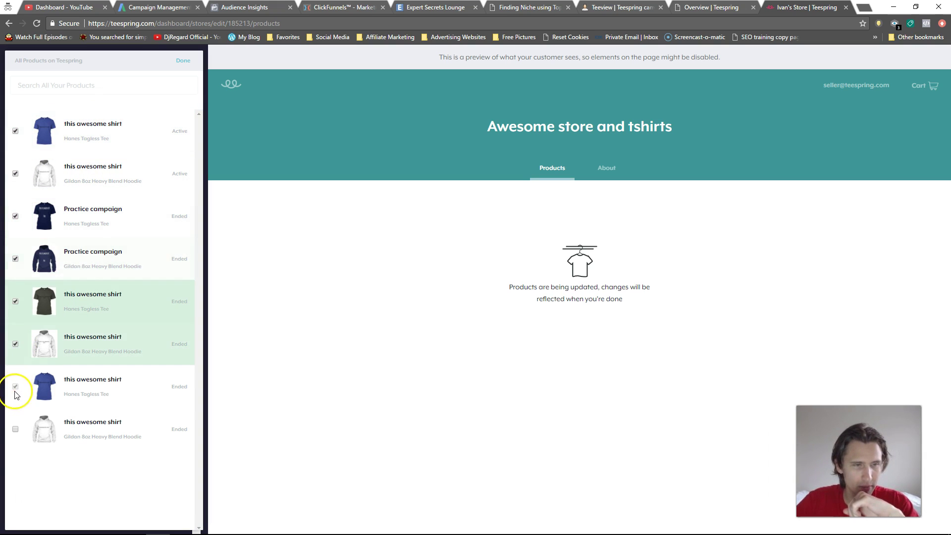
{"action": "left_click", "coordinate": [15, 429]}
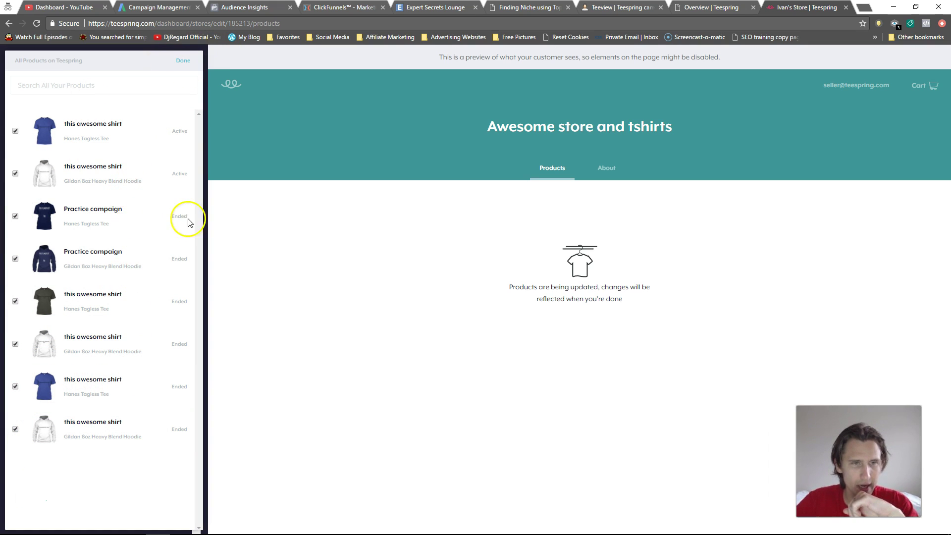
- Confirm the product selection and review the two-row, eight-product preview
{"action": "left_click", "coordinate": [183, 61]}
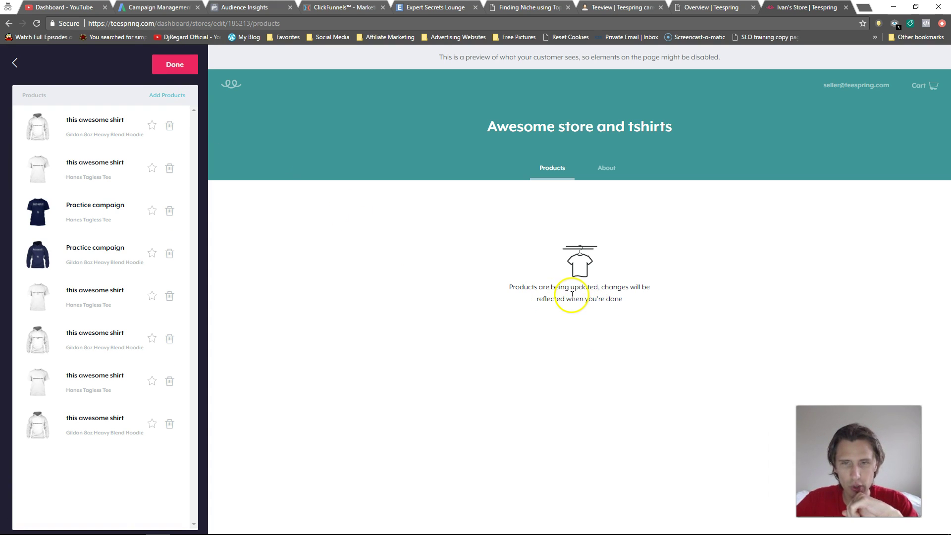
{"action": "left_click", "coordinate": [168, 65]}
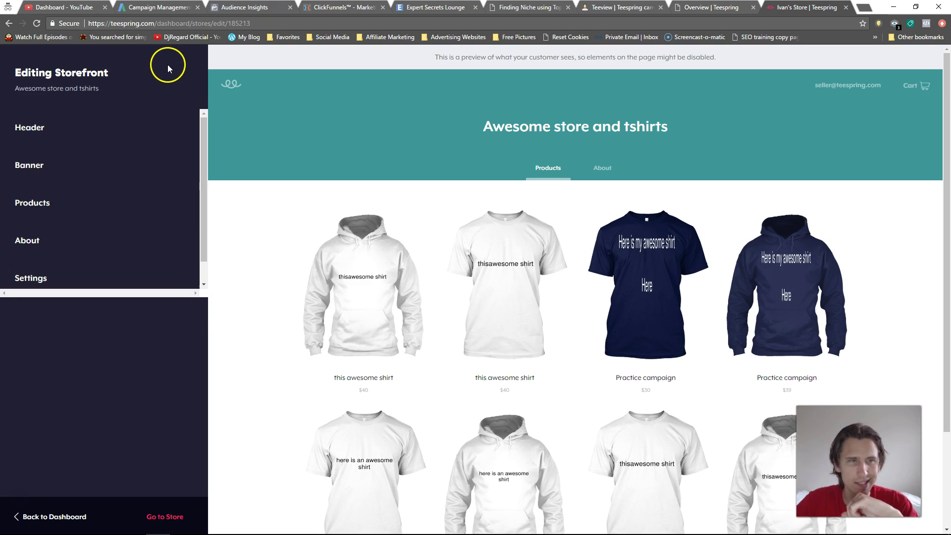
{"action": "scroll", "coordinate": [69, 219], "scroll_direction": "down", "scroll_amount": 1}
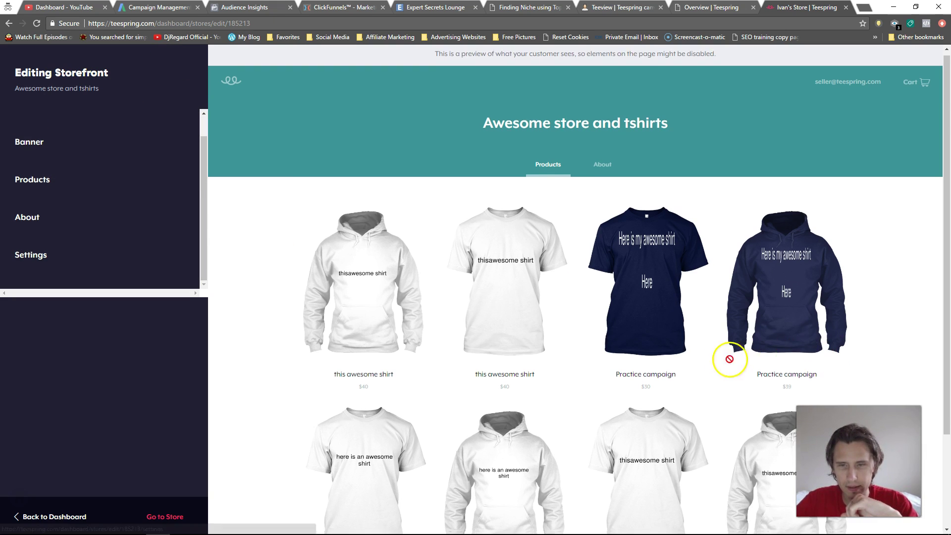
{"action": "scroll", "coordinate": [560, 382], "scroll_direction": "down", "scroll_amount": 3}
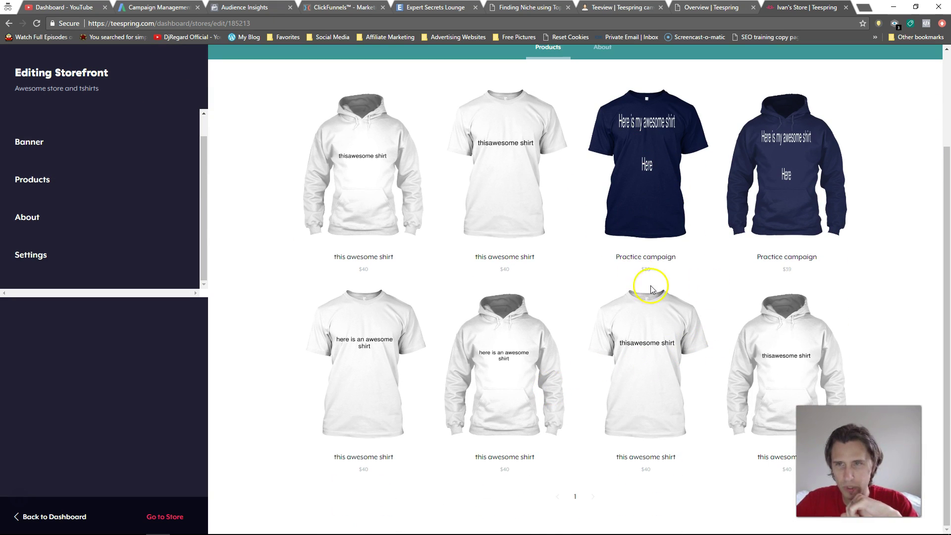
{"action": "scroll", "coordinate": [649, 286], "scroll_direction": "up", "scroll_amount": 3}
{"action": "scroll", "coordinate": [630, 282], "scroll_direction": "down", "scroll_amount": 3}
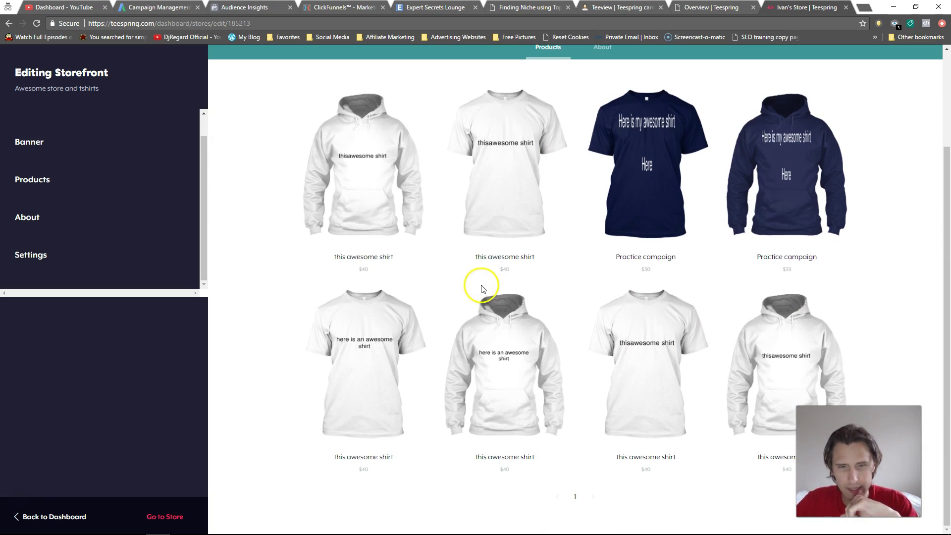
{"action": "scroll", "coordinate": [422, 428], "scroll_direction": "up", "scroll_amount": 3}
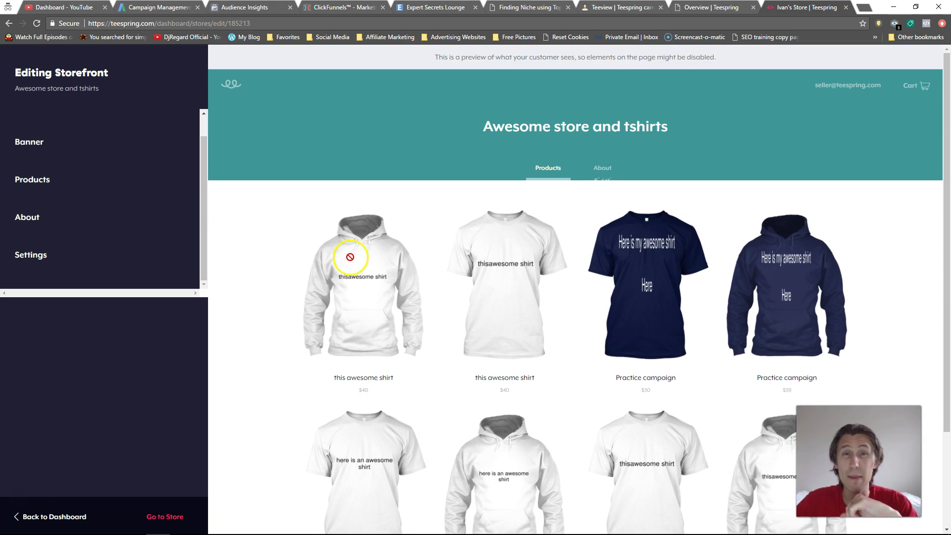
- Enter the store's website address in the About section
{"action": "left_click", "coordinate": [54, 217]}
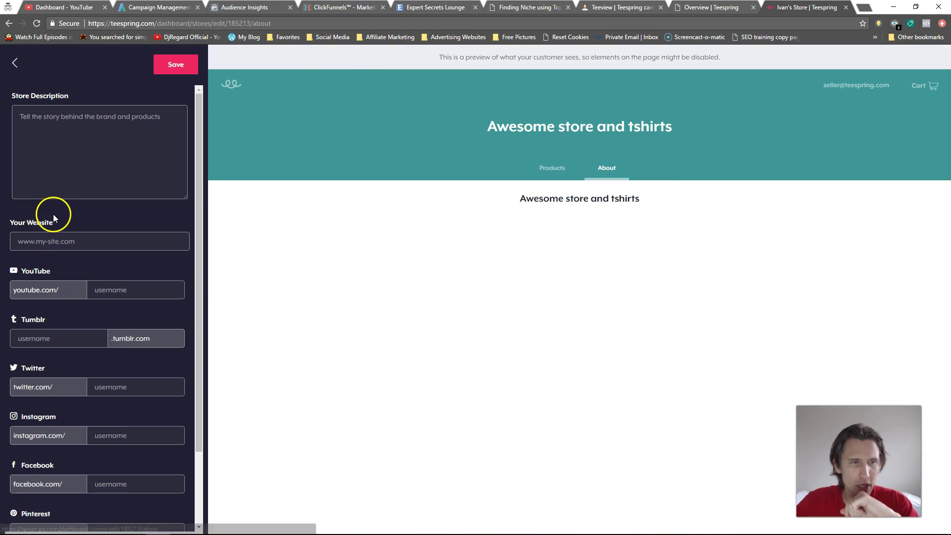
{"action": "left_click", "coordinate": [99, 240]}
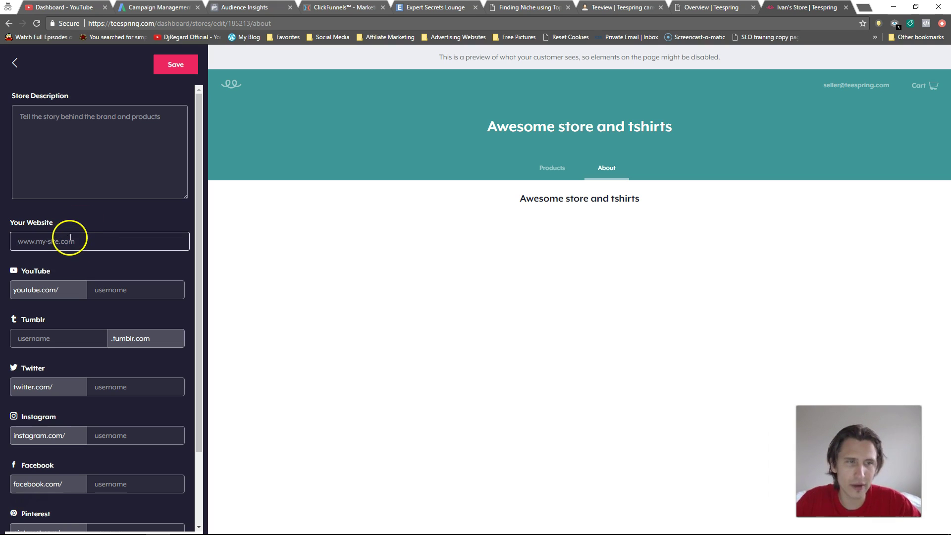
{"action": "type", "text": "www.amarketingessentials.com"}
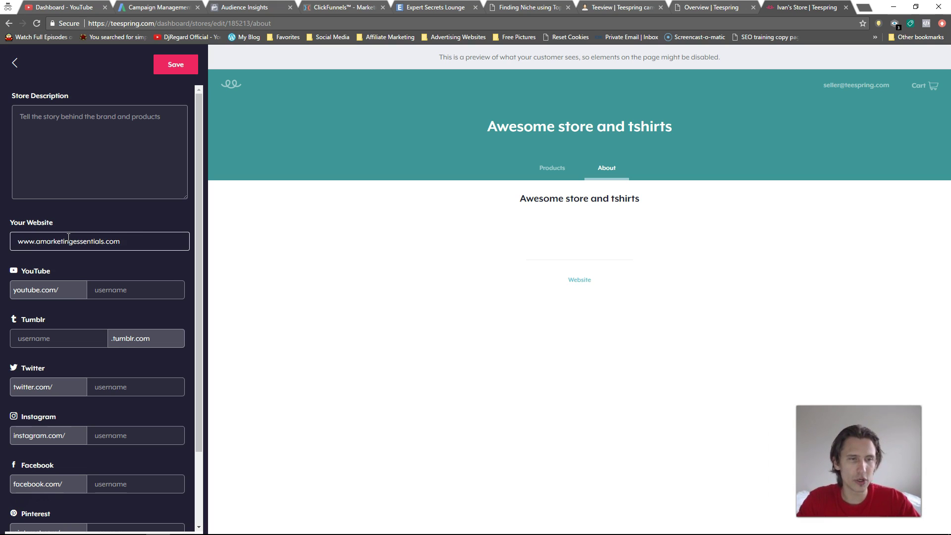
{"action": "key", "text": "Tab"}
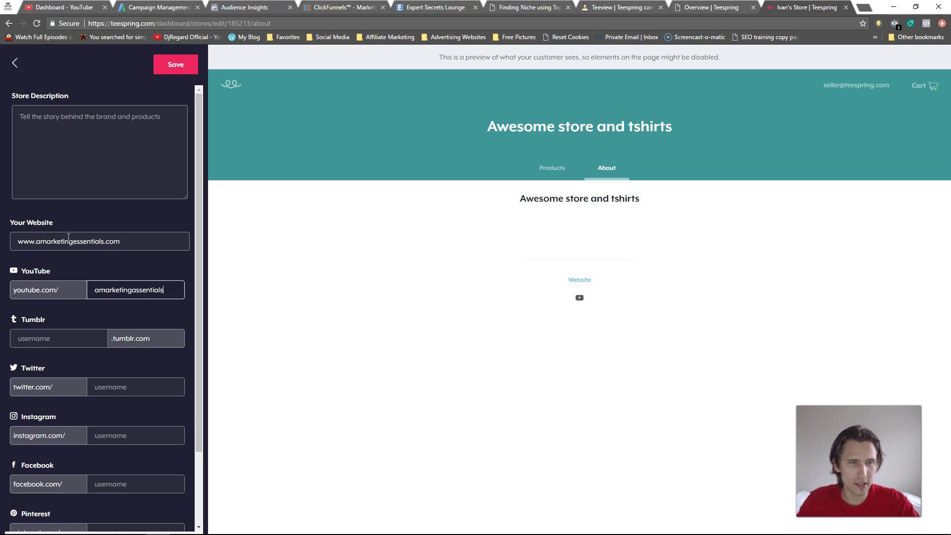
- Copy the YouTube username into the Facebook username field
{"action": "left_click", "coordinate": [66, 339]}
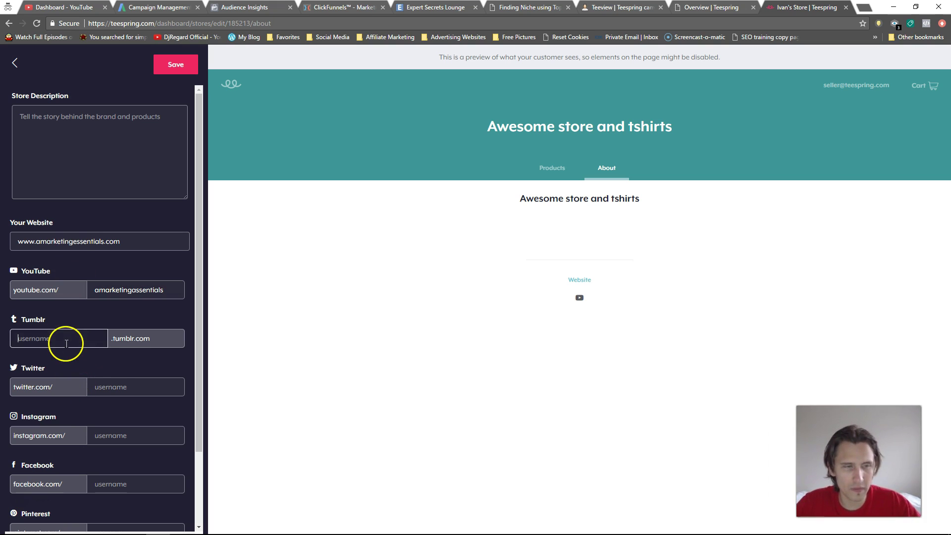
{"action": "left_click", "coordinate": [110, 386]}
{"action": "left_click", "coordinate": [105, 432]}
{"action": "scroll", "coordinate": [106, 433], "scroll_direction": "down", "scroll_amount": 2}
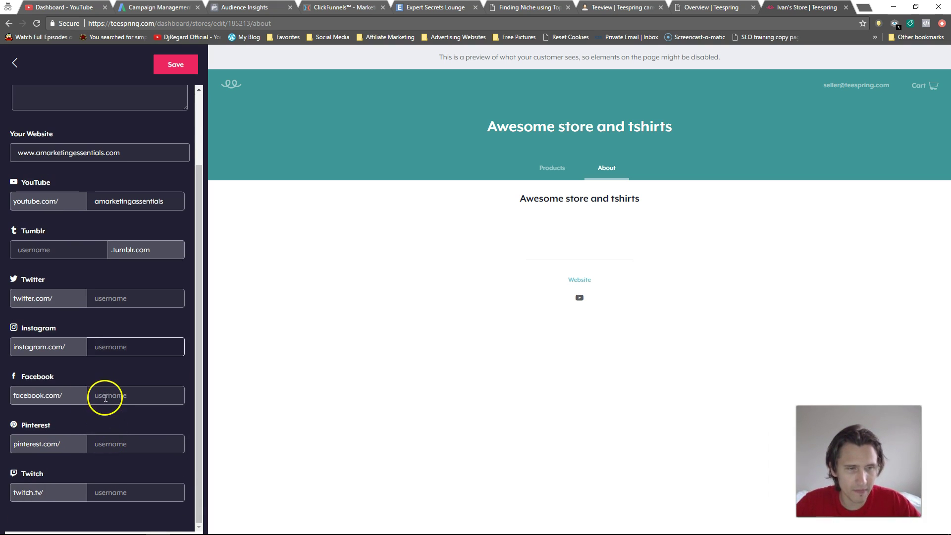
{"action": "left_click", "coordinate": [103, 396]}
{"action": "left_click", "coordinate": [108, 454]}
{"action": "left_click", "coordinate": [106, 489]}
{"action": "left_click", "coordinate": [123, 389]}
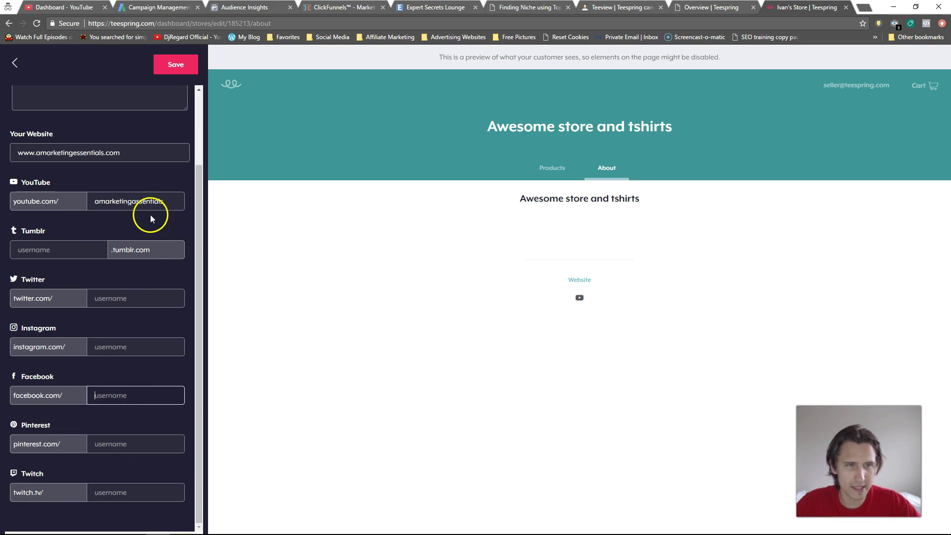
{"action": "double_click", "coordinate": [148, 204]}
{"action": "key", "text": "ctrl+c"}
{"action": "left_click", "coordinate": [105, 396]}
{"action": "key", "text": "ctrl+v"}
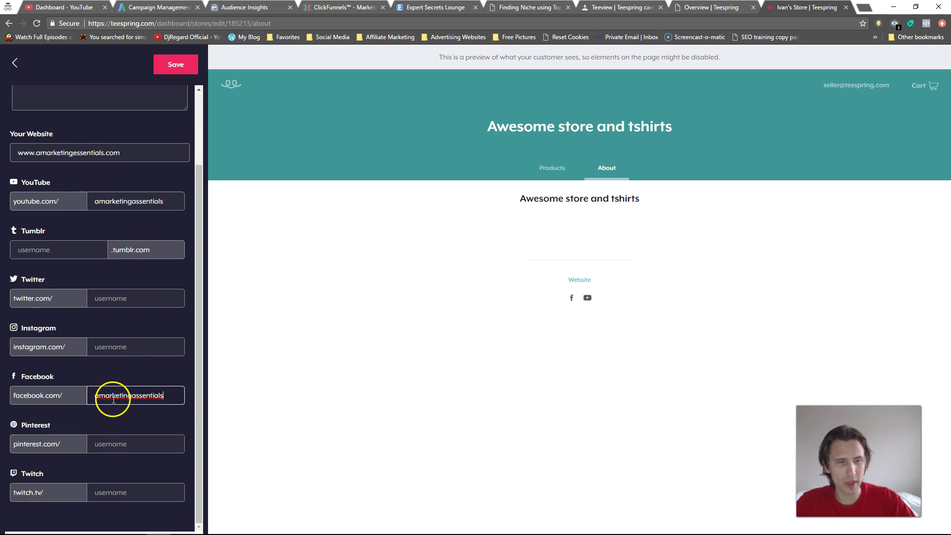
{"action": "left_click", "coordinate": [107, 492]}
{"action": "scroll", "coordinate": [107, 491], "scroll_direction": "up", "scroll_amount": 2}
- Save the About section's social link details
{"action": "left_click", "coordinate": [56, 148]}
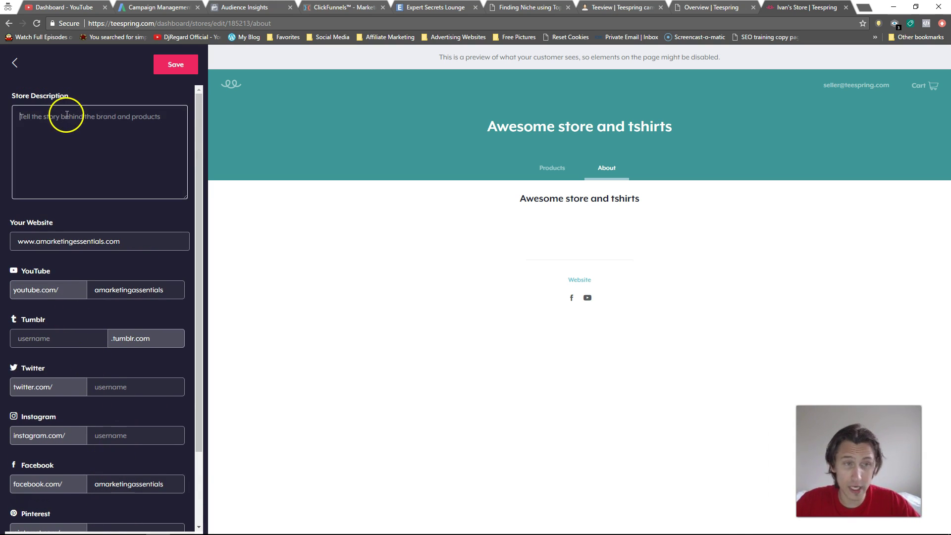
{"action": "left_click", "coordinate": [177, 61]}
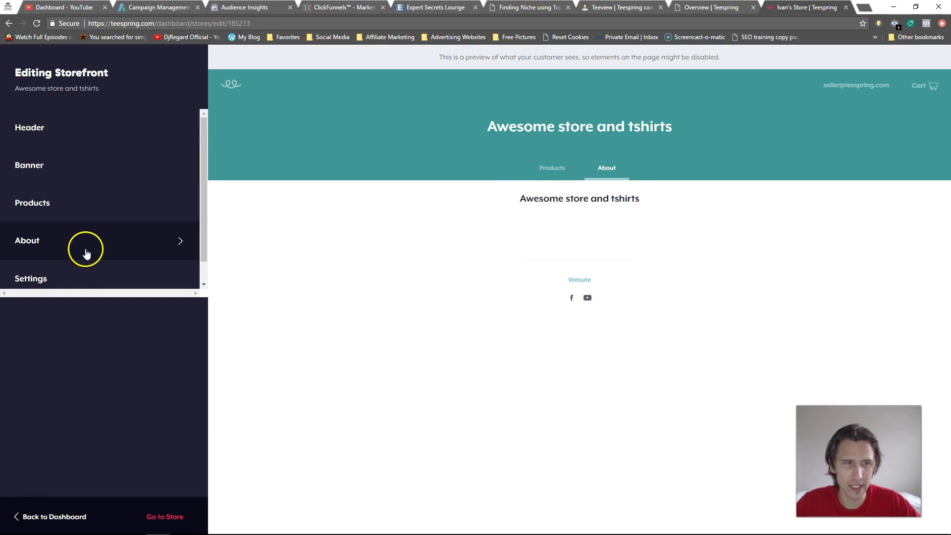
{"action": "scroll", "coordinate": [74, 273], "scroll_direction": "down", "scroll_amount": 1}
{"action": "left_click", "coordinate": [72, 279]}
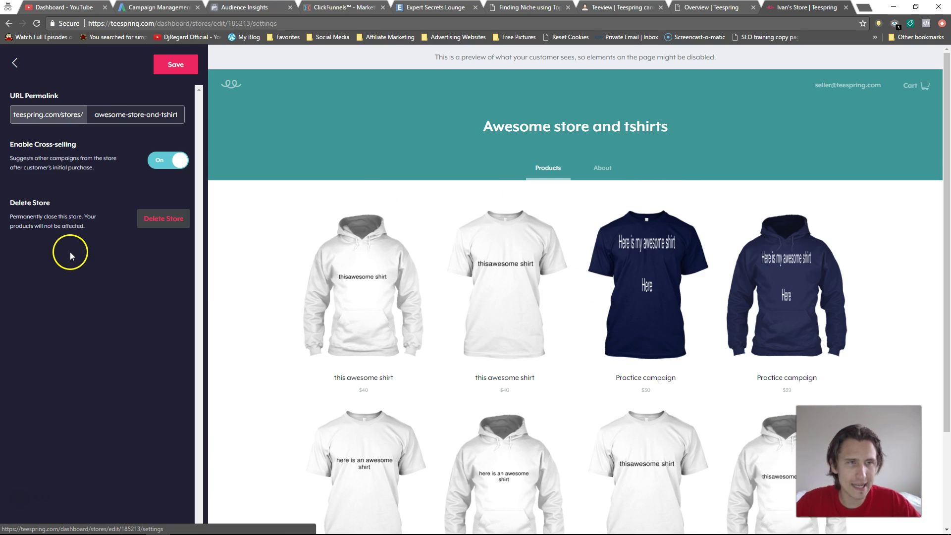
- Set the URL permalink to awesome-store-and-tshirt and save the store settings
{"action": "left_click", "coordinate": [125, 117]}
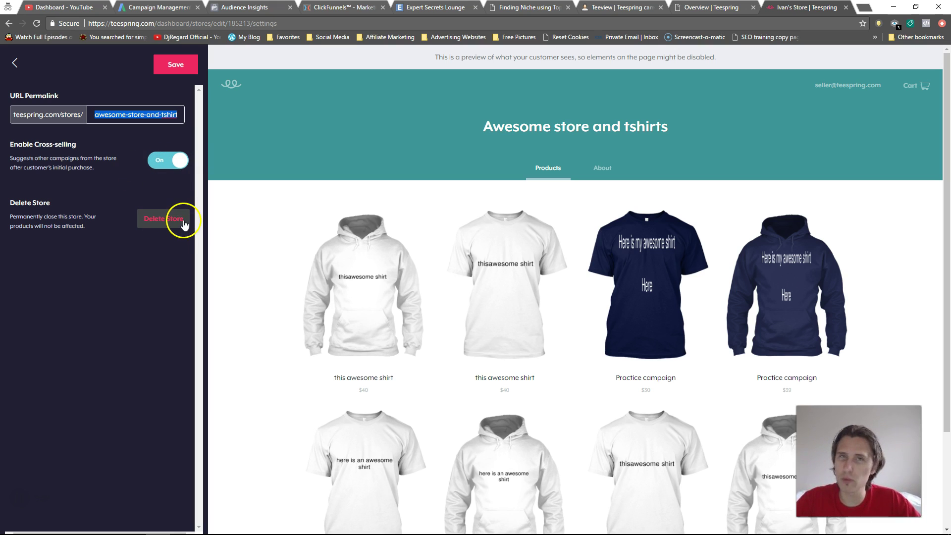
{"action": "left_click", "coordinate": [174, 68]}
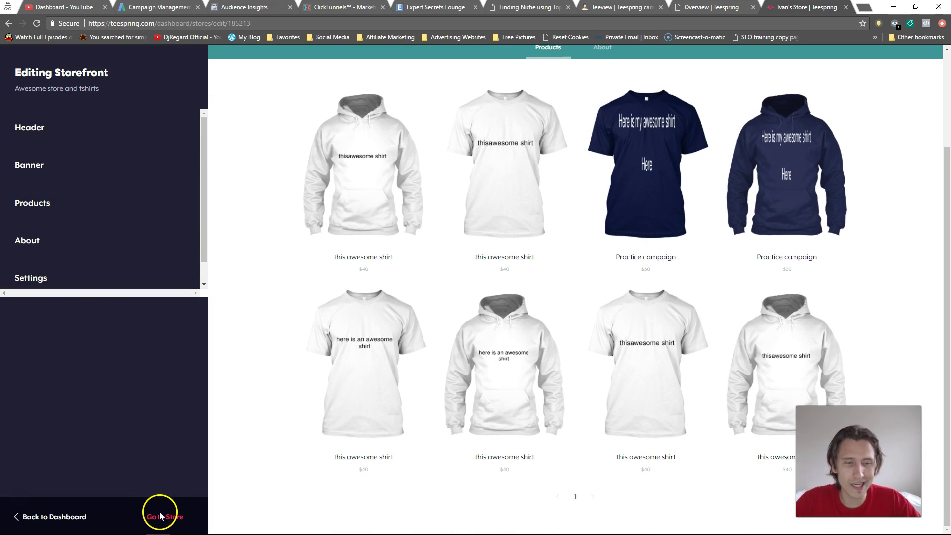
- Open the live store and inspect the white hoodie's product page details
{"action": "left_click", "coordinate": [160, 516]}
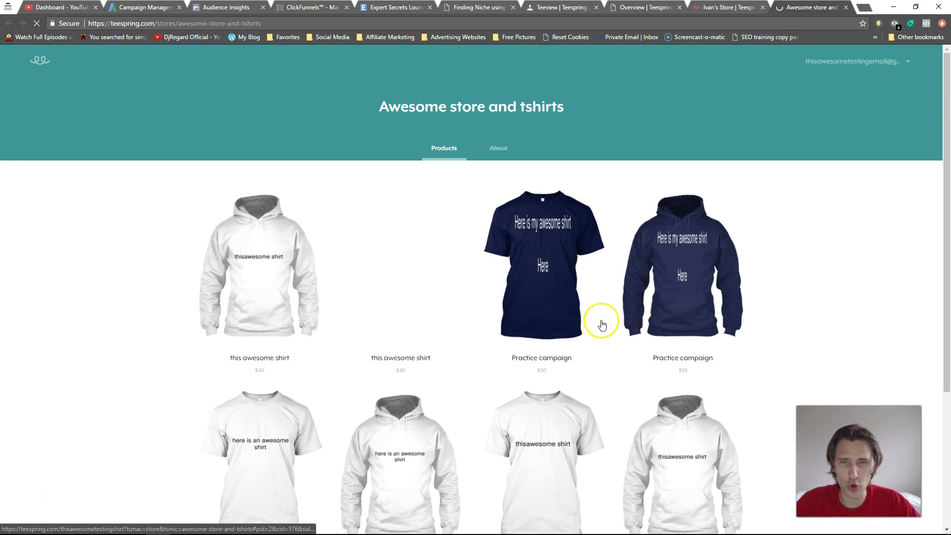
{"action": "scroll", "coordinate": [538, 334], "scroll_direction": "down", "scroll_amount": 3}
{"action": "scroll", "coordinate": [542, 344], "scroll_direction": "down", "scroll_amount": 1}
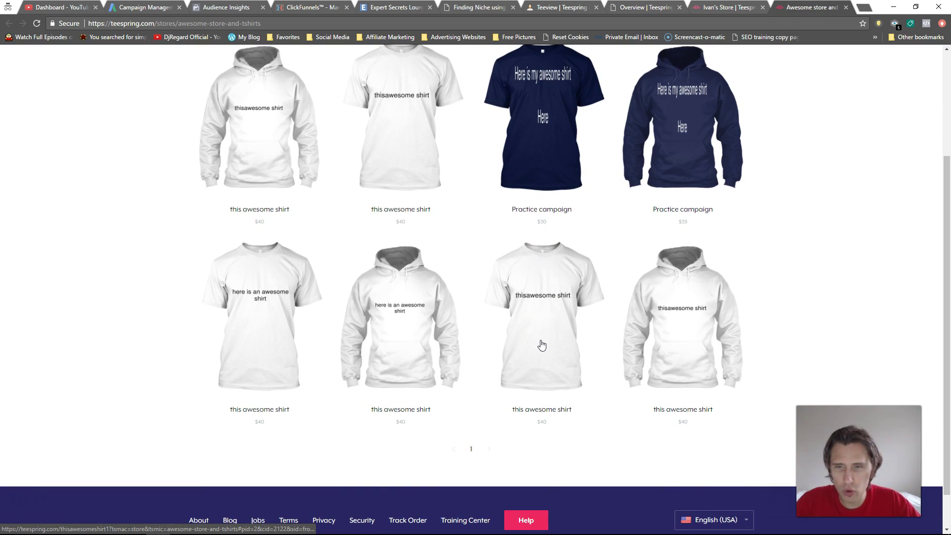
{"action": "left_click", "coordinate": [679, 369]}
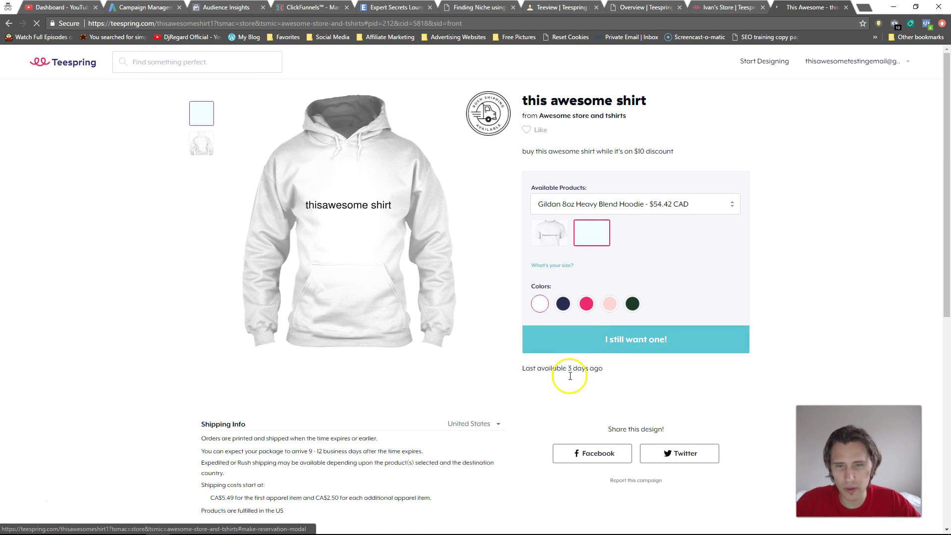
{"action": "left_click_drag", "start_coordinate": [602, 368], "coordinate": [509, 367]}
{"action": "left_click", "coordinate": [530, 368]}
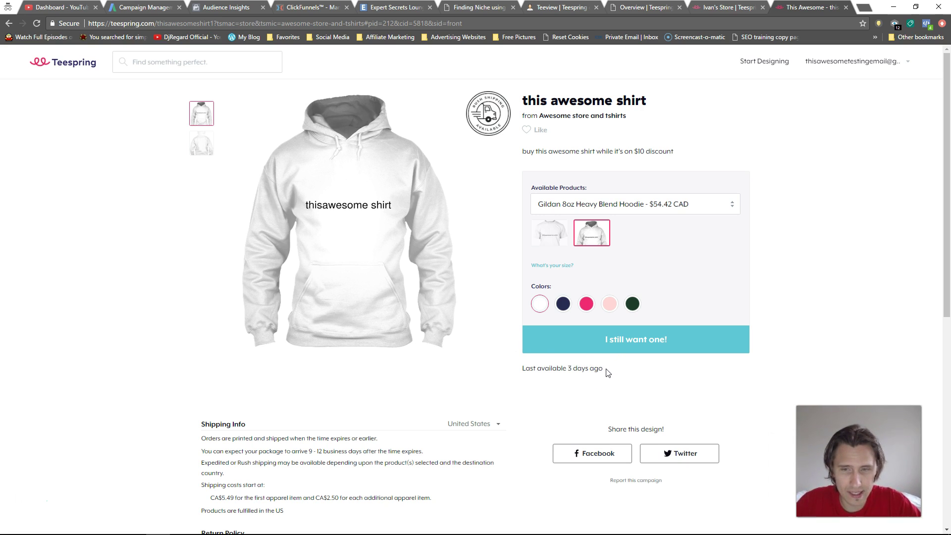
{"action": "left_click_drag", "start_coordinate": [608, 373], "coordinate": [519, 371]}
{"action": "left_click", "coordinate": [560, 371]}
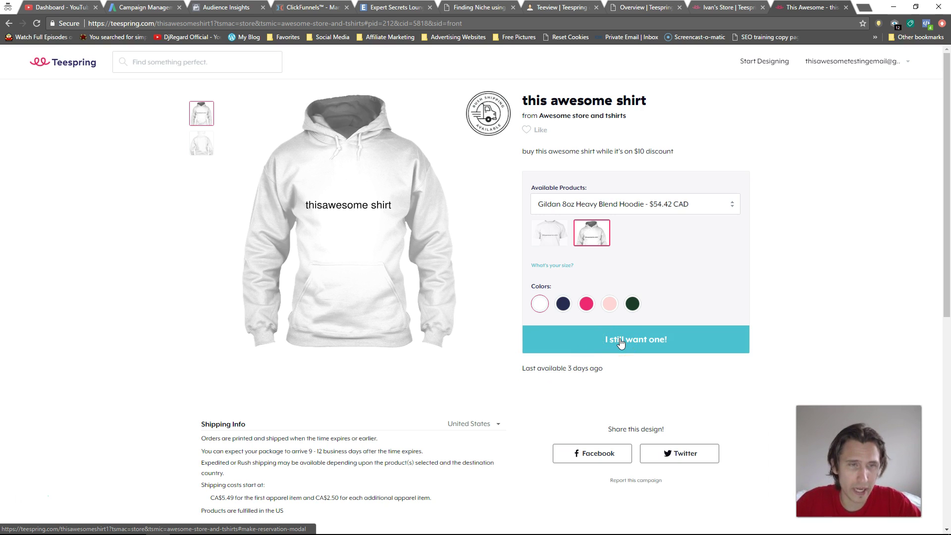
- Scroll through the hoodie page, then return to the storefront editor's product grid
{"action": "scroll", "coordinate": [431, 365], "scroll_direction": "down", "scroll_amount": 5}
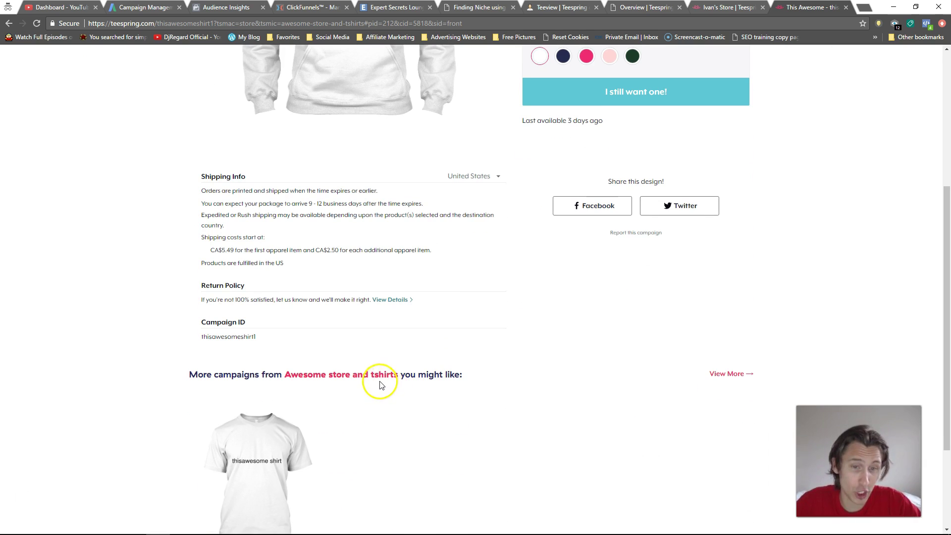
{"action": "scroll", "coordinate": [364, 379], "scroll_direction": "down", "scroll_amount": 3}
{"action": "scroll", "coordinate": [357, 376], "scroll_direction": "up", "scroll_amount": 2}
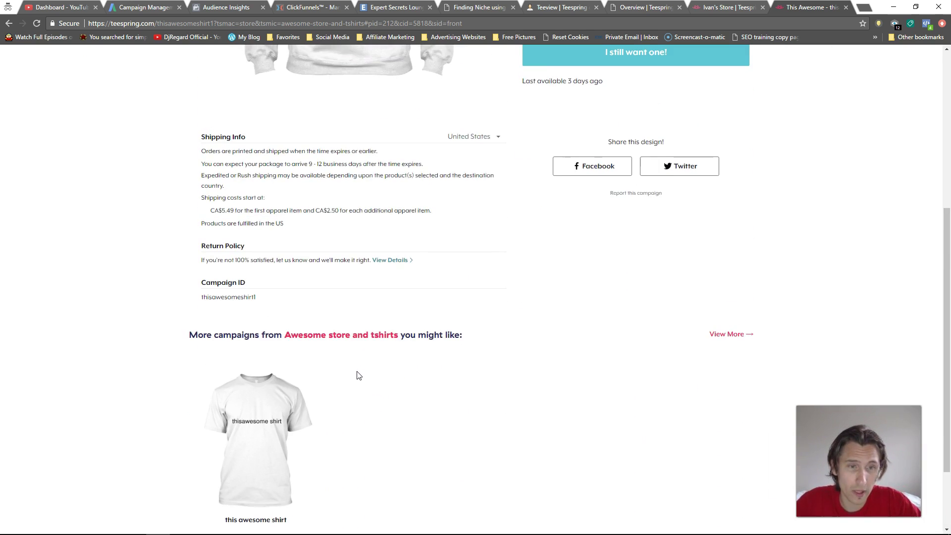
{"action": "scroll", "coordinate": [360, 375], "scroll_direction": "up", "scroll_amount": 6}
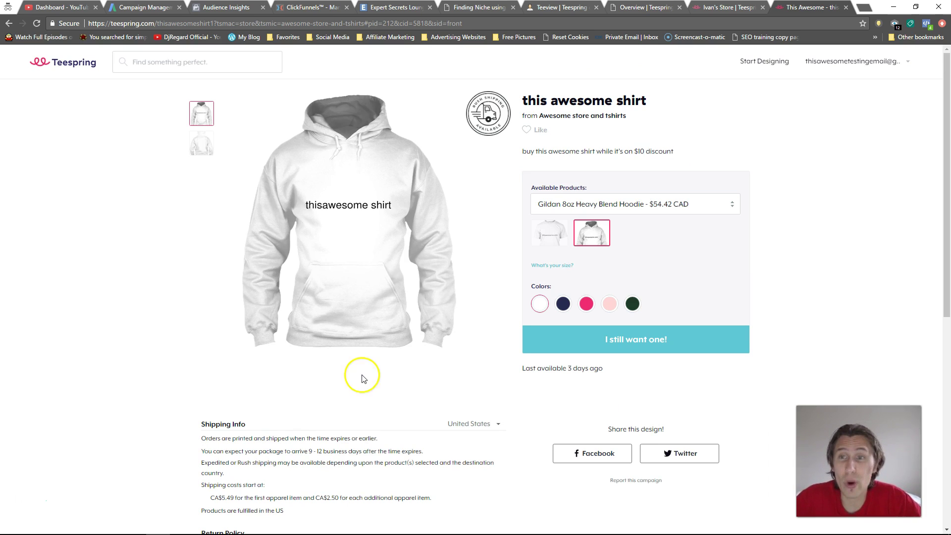
{"action": "left_click", "coordinate": [728, 7]}
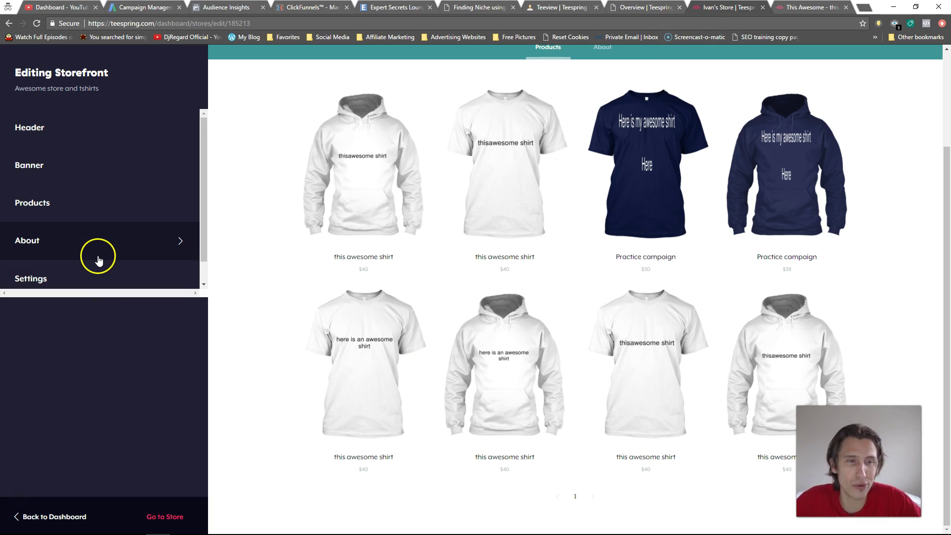
- On the 'this awesome shirt' hoodie page, view the reservation prompt, then close it
{"action": "scroll", "coordinate": [94, 255], "scroll_direction": "down", "scroll_amount": 1}
{"action": "left_click", "coordinate": [793, 8]}
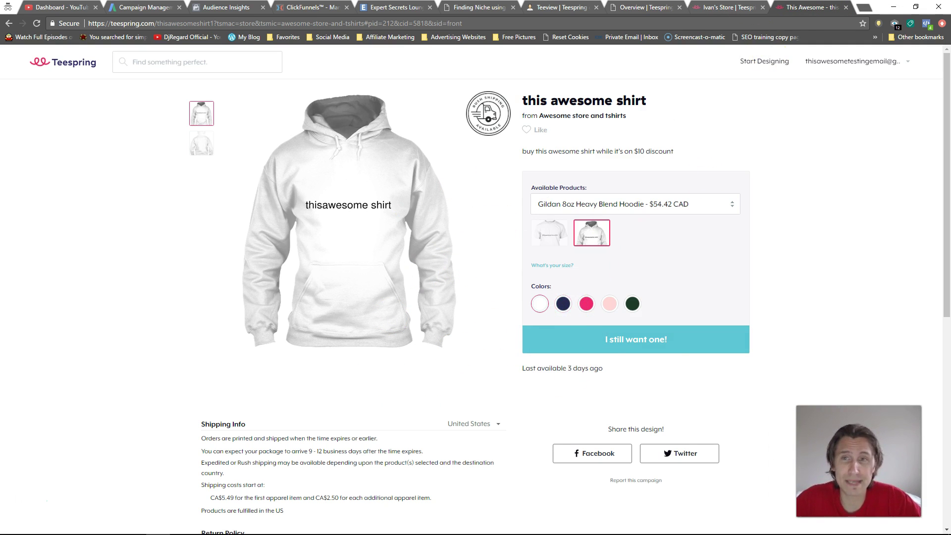
{"action": "key", "text": "ctrl+shift+Tab"}
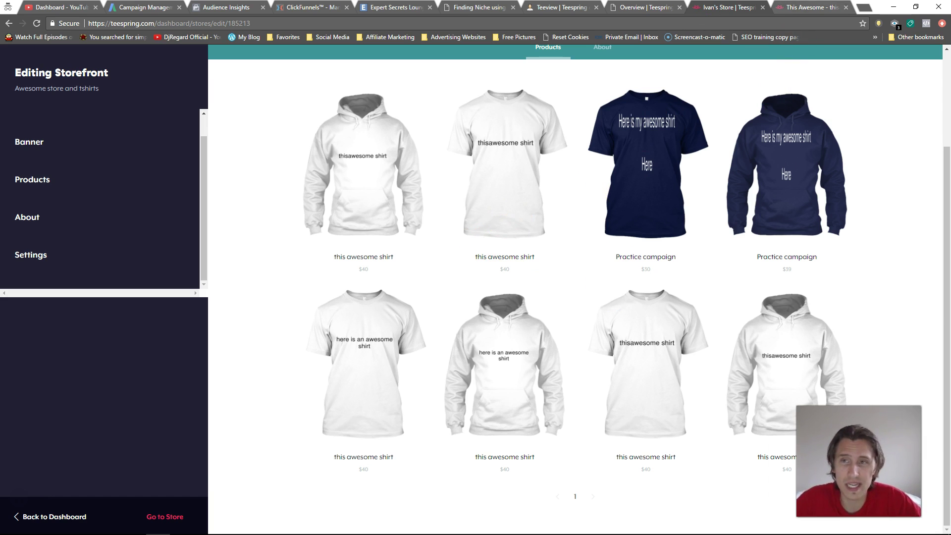
{"action": "left_click", "coordinate": [825, 8]}
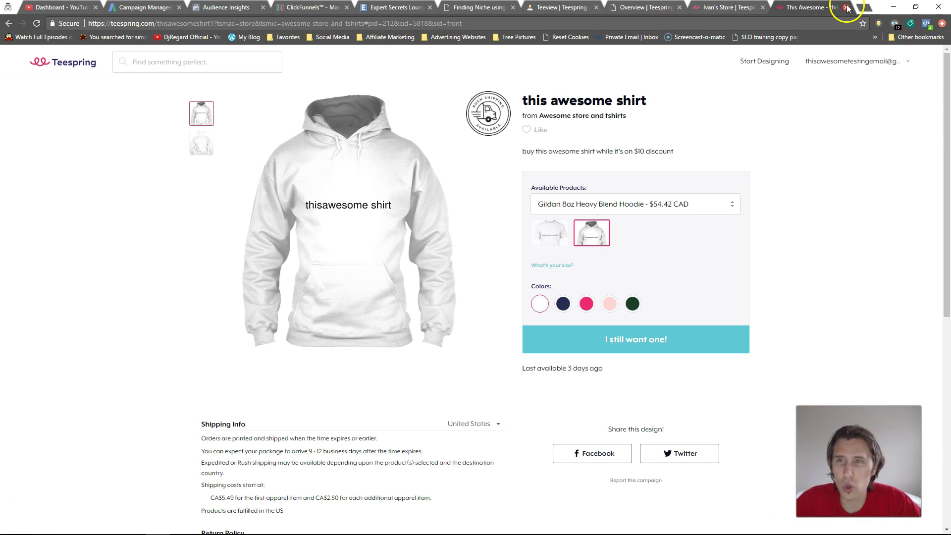
{"action": "left_click", "coordinate": [633, 346]}
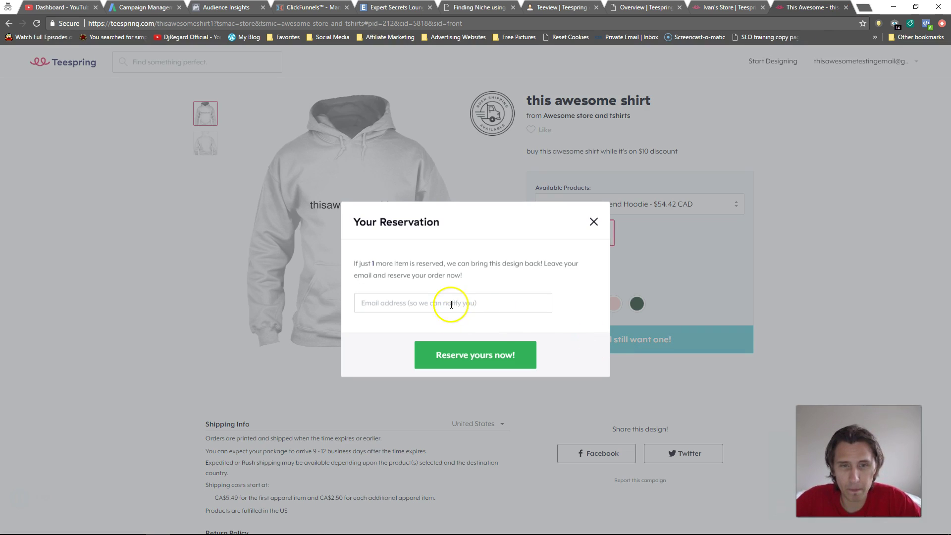
{"action": "triple_click", "coordinate": [372, 265]}
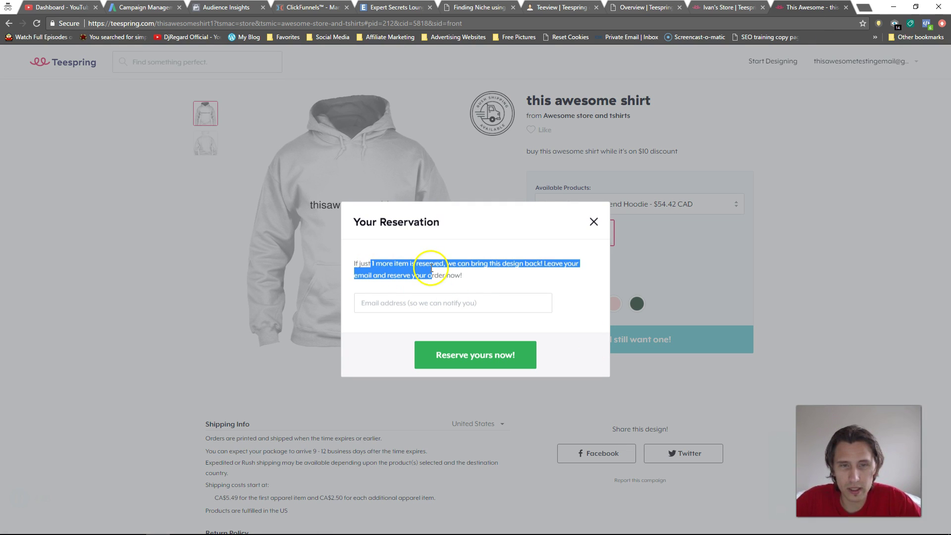
{"action": "left_click", "coordinate": [449, 275]}
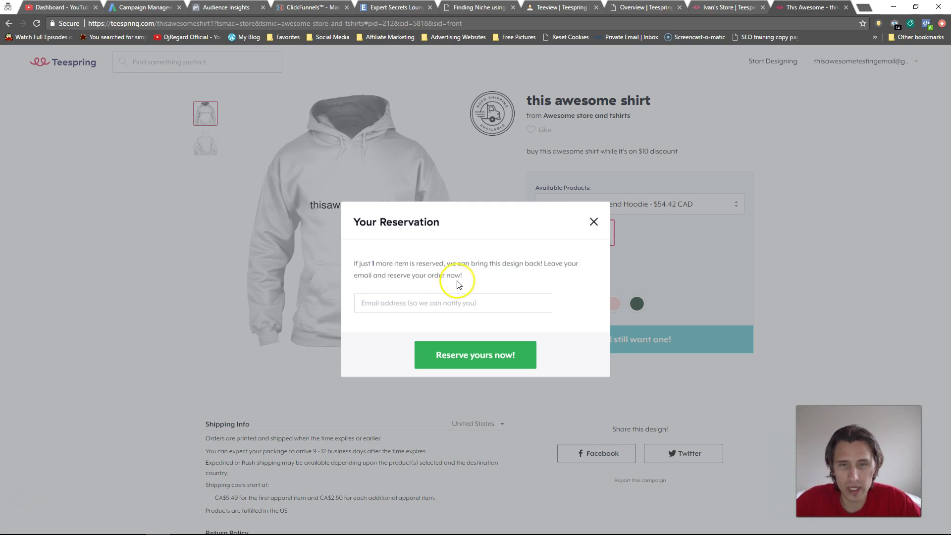
{"action": "left_click", "coordinate": [594, 222]}
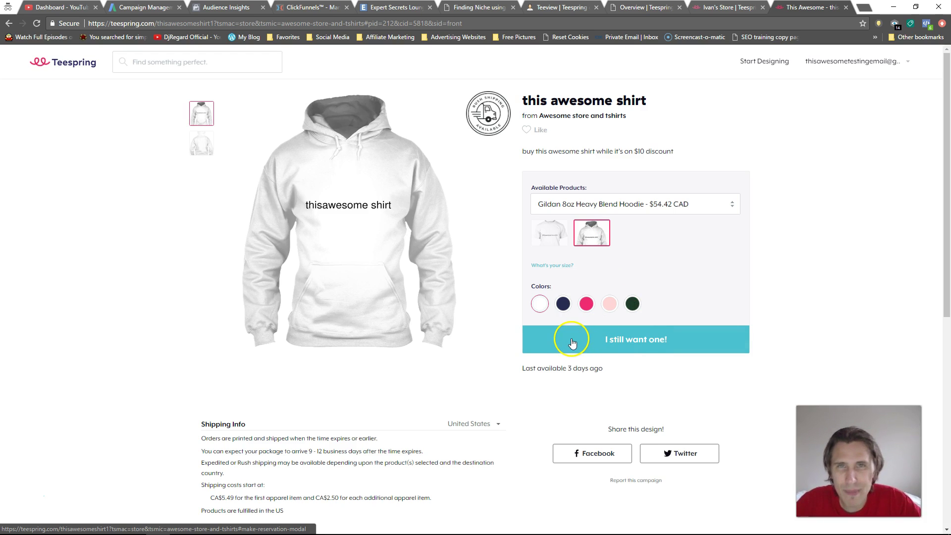
- Close the product tab and reopen the Awesome store and tshirts editor via Storefronts
{"action": "left_click", "coordinate": [847, 6]}
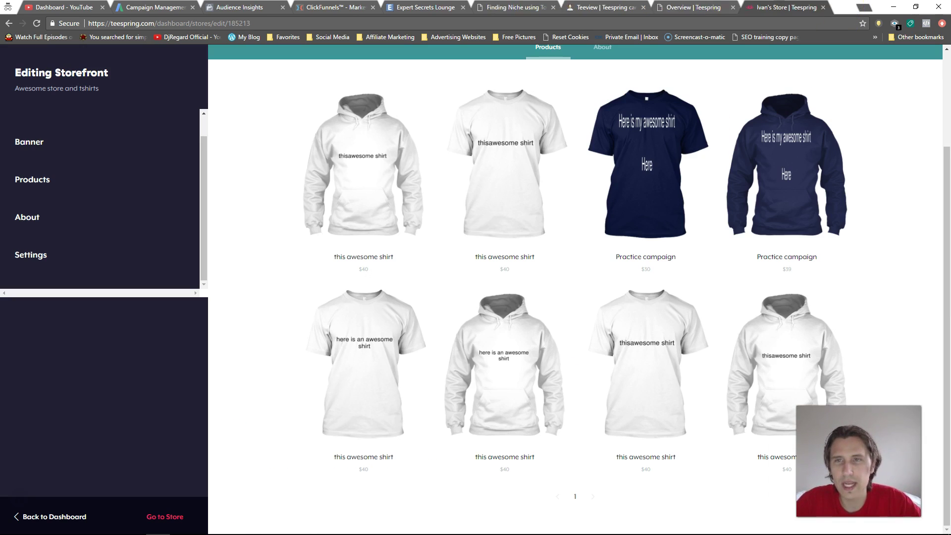
{"action": "left_click", "coordinate": [161, 515]}
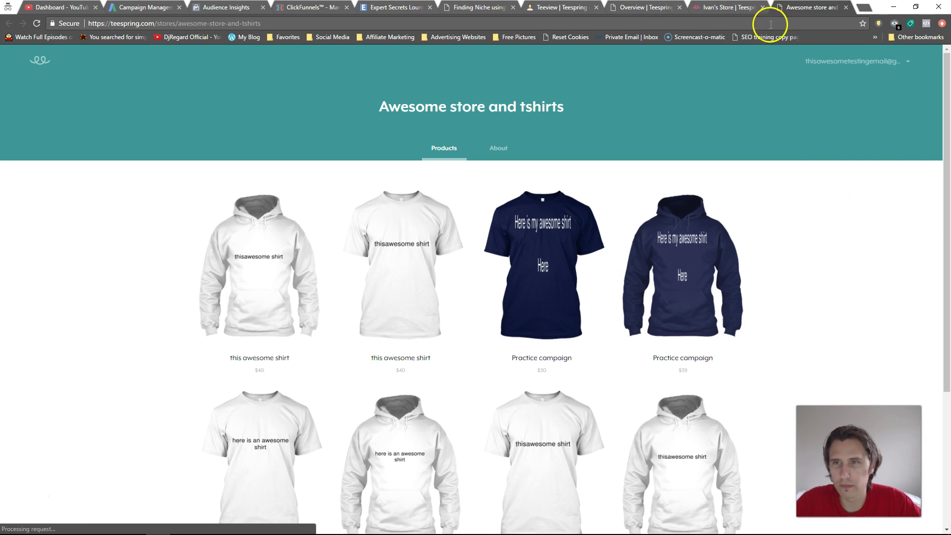
{"action": "left_click", "coordinate": [850, 61]}
{"action": "left_click", "coordinate": [820, 87]}
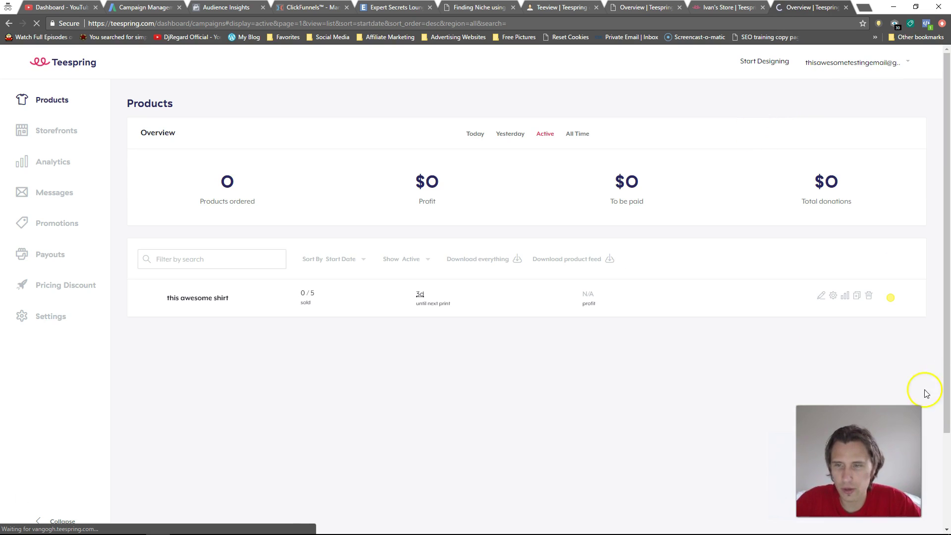
{"action": "left_click", "coordinate": [841, 66]}
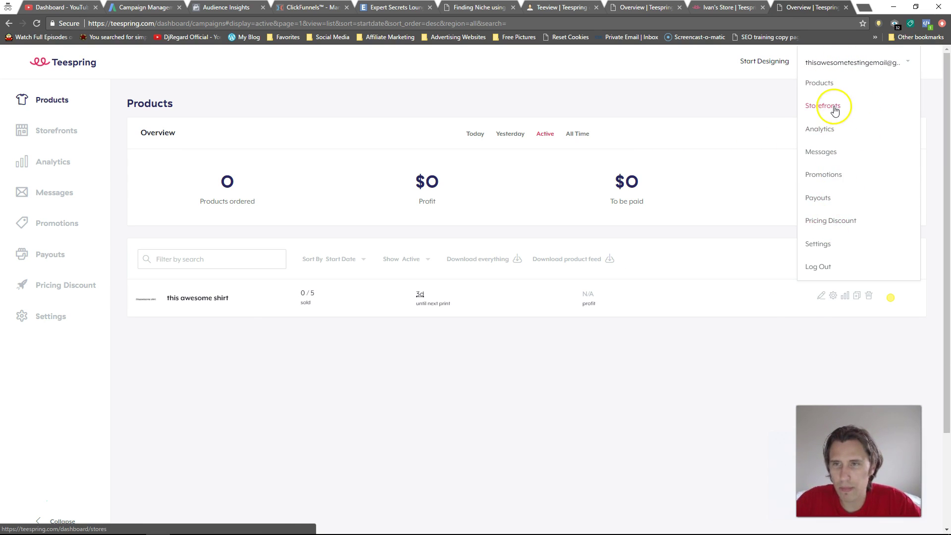
{"action": "left_click", "coordinate": [834, 105]}
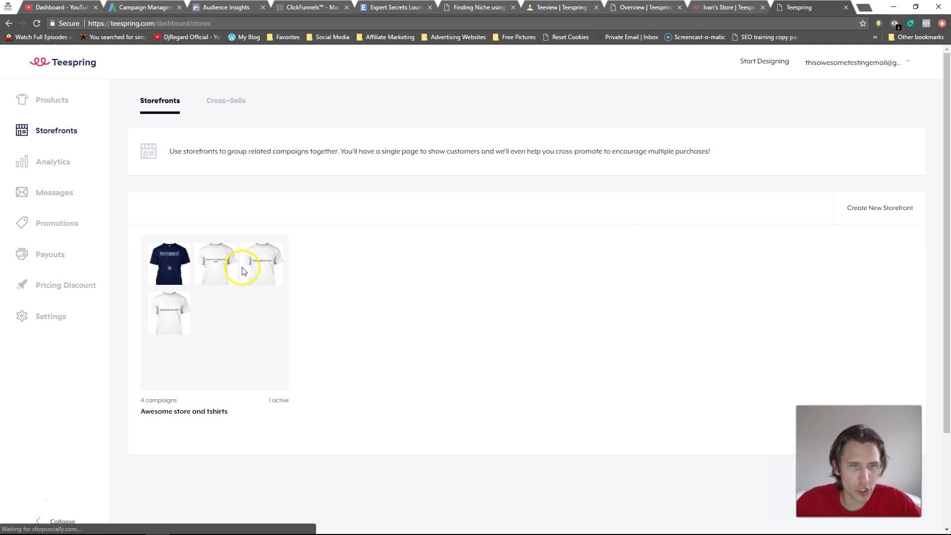
{"action": "mouse_move", "coordinate": [206, 343]}
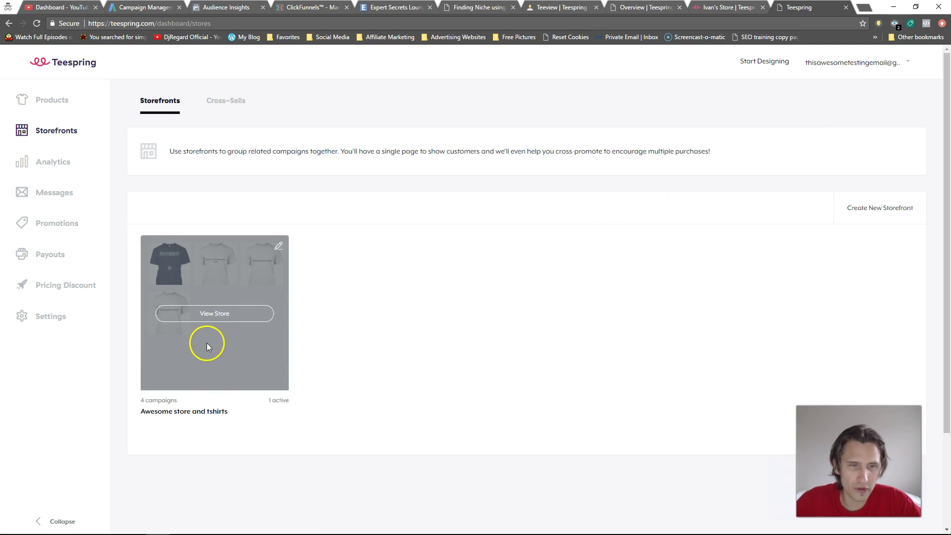
{"action": "left_click", "coordinate": [279, 248]}
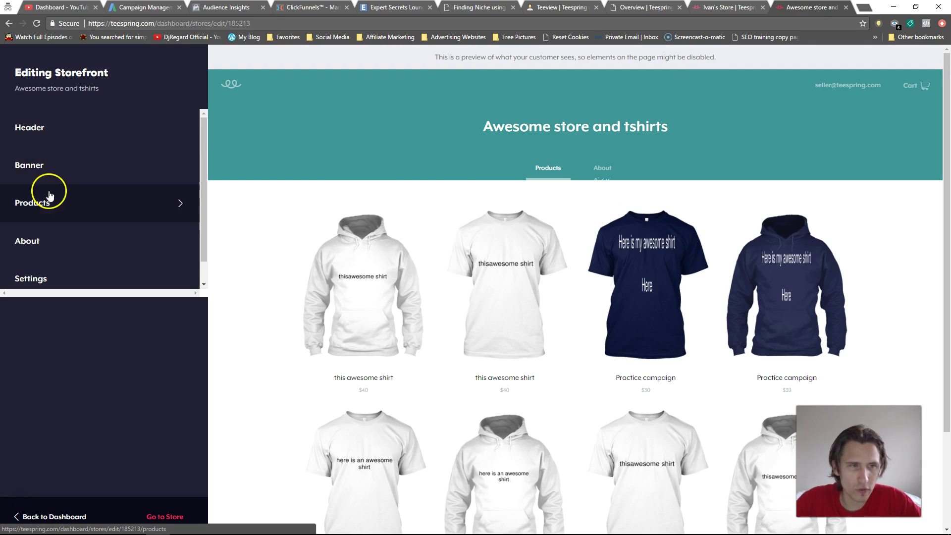
- Delete the white tee and navy Practice campaign hoodie, then view the six-product live store
{"action": "left_click", "coordinate": [49, 196]}
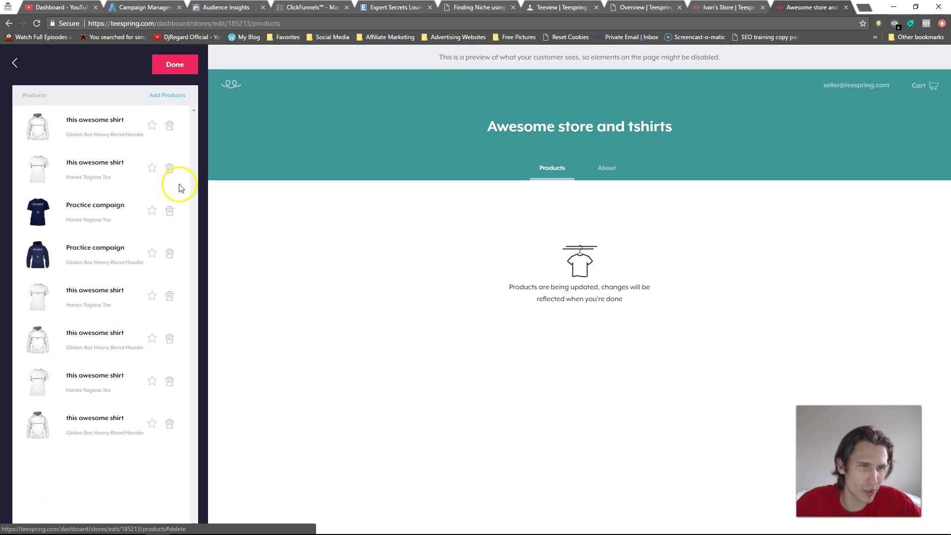
{"action": "left_click", "coordinate": [170, 169]}
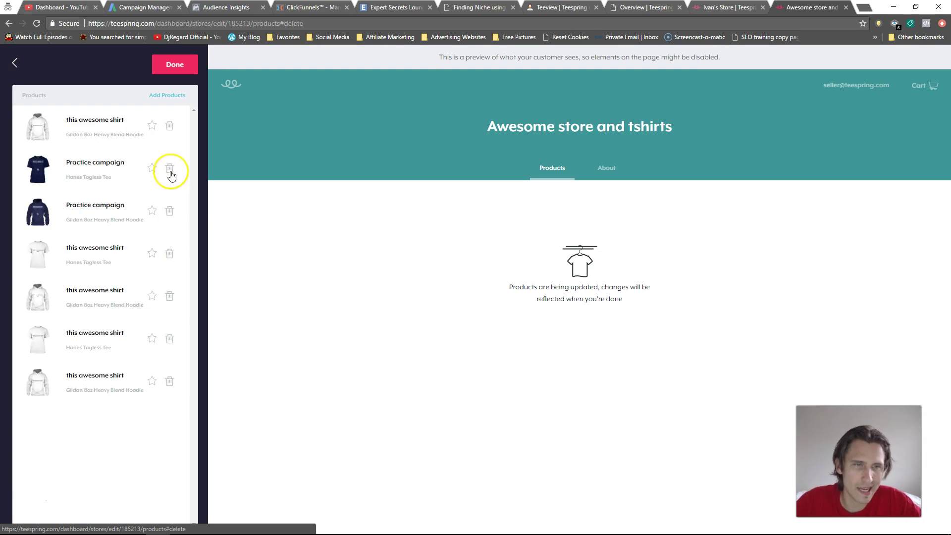
{"action": "left_click", "coordinate": [169, 210]}
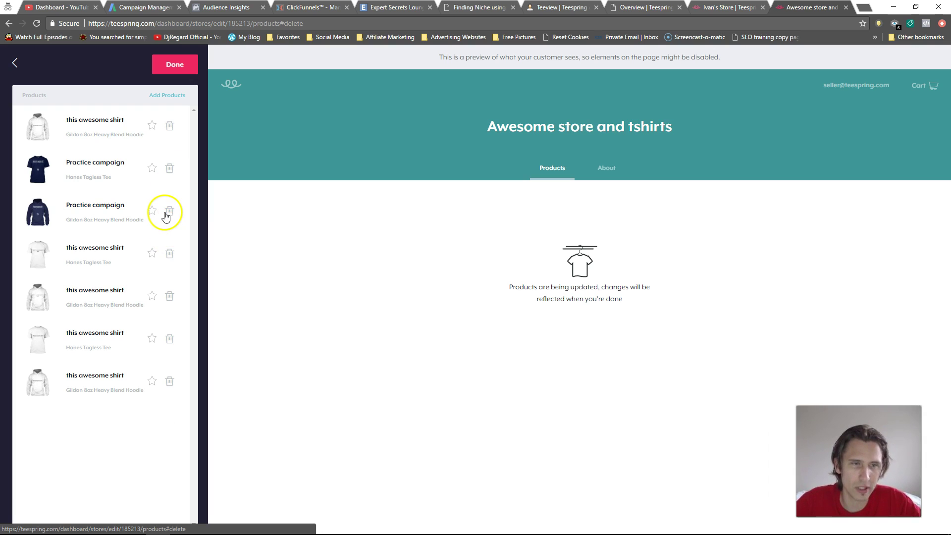
{"action": "left_click", "coordinate": [161, 74]}
{"action": "left_click", "coordinate": [165, 517]}
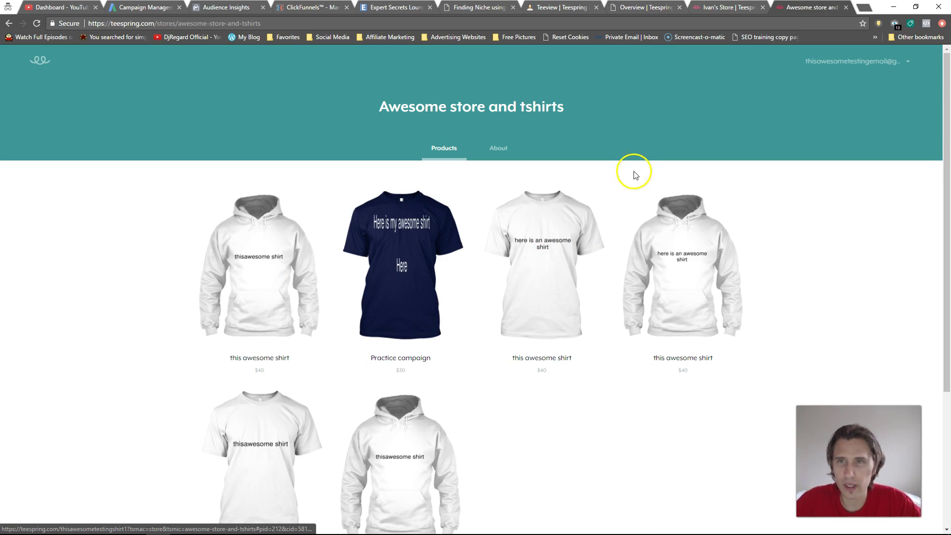
- Highlight the store's full web address, then preview and close the white tee's product page
{"action": "left_click", "coordinate": [251, 20]}
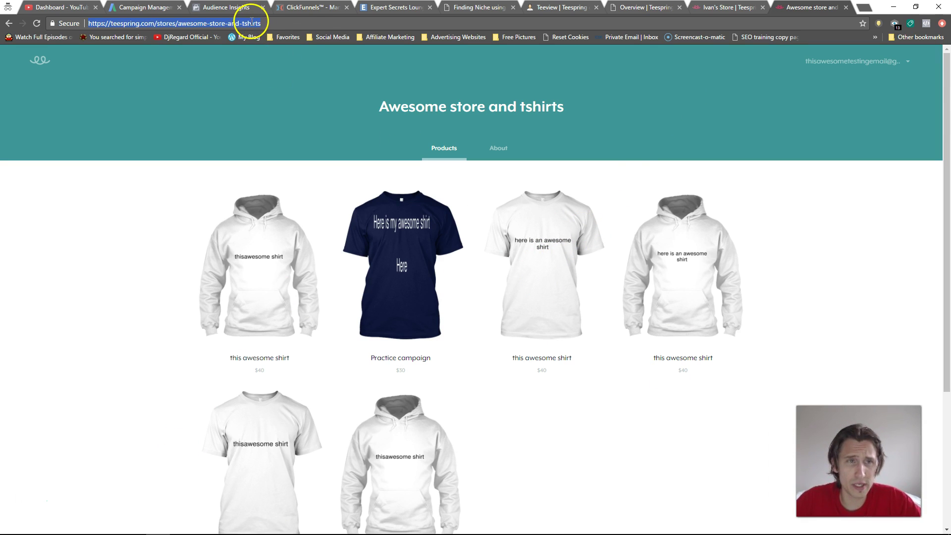
{"action": "left_click", "coordinate": [292, 23]}
{"action": "left_click_drag", "start_coordinate": [272, 25], "coordinate": [86, 27]}
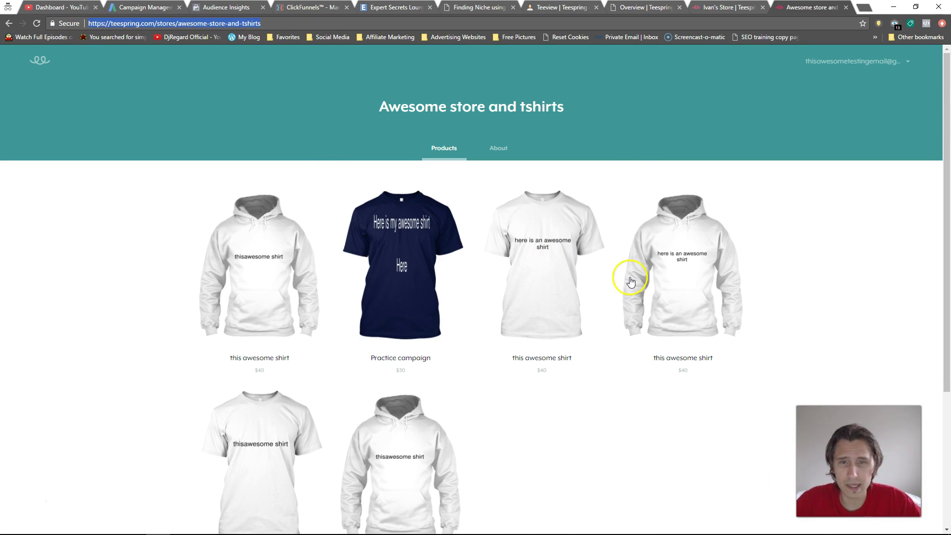
{"action": "scroll", "coordinate": [542, 266], "scroll_direction": "down", "scroll_amount": 2}
{"action": "left_click", "coordinate": [555, 206]}
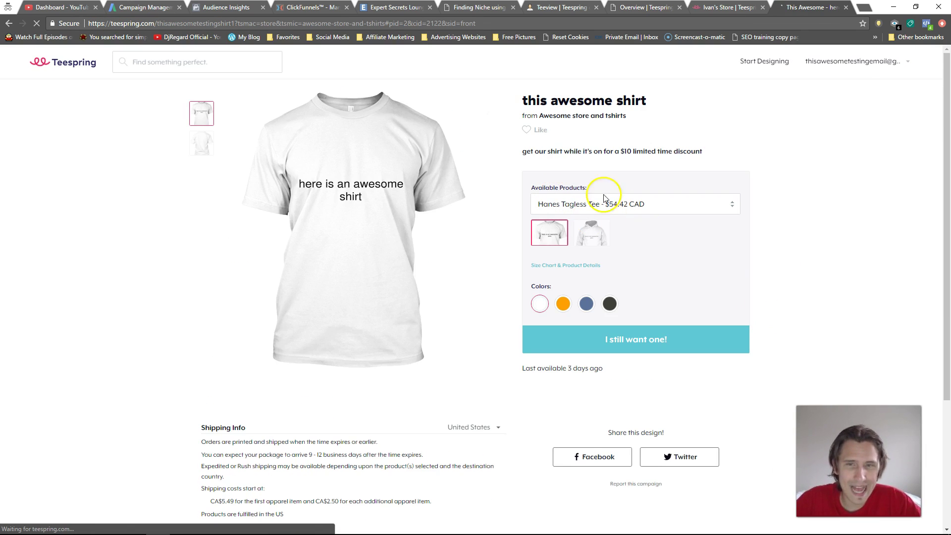
{"action": "left_click", "coordinate": [846, 7]}
- Reopen the live storefront and view the first hoodie's page, noting it's available until Monday
{"action": "scroll", "coordinate": [369, 260], "scroll_direction": "up", "scroll_amount": 3}
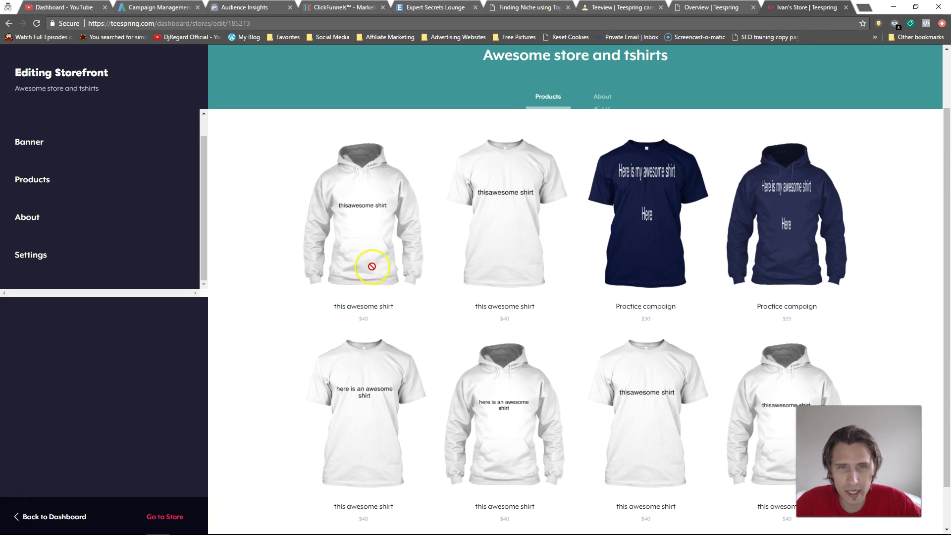
{"action": "left_click", "coordinate": [347, 265]}
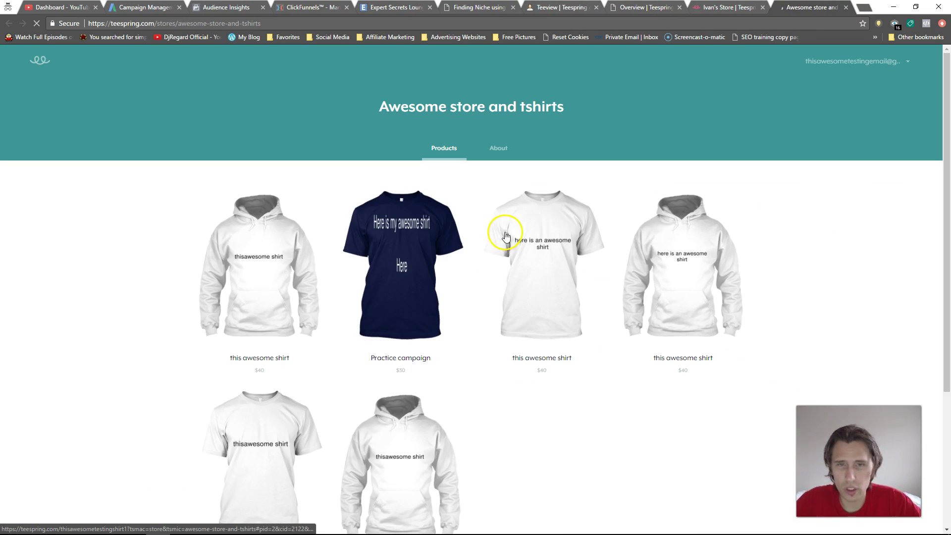
{"action": "left_click", "coordinate": [263, 293]}
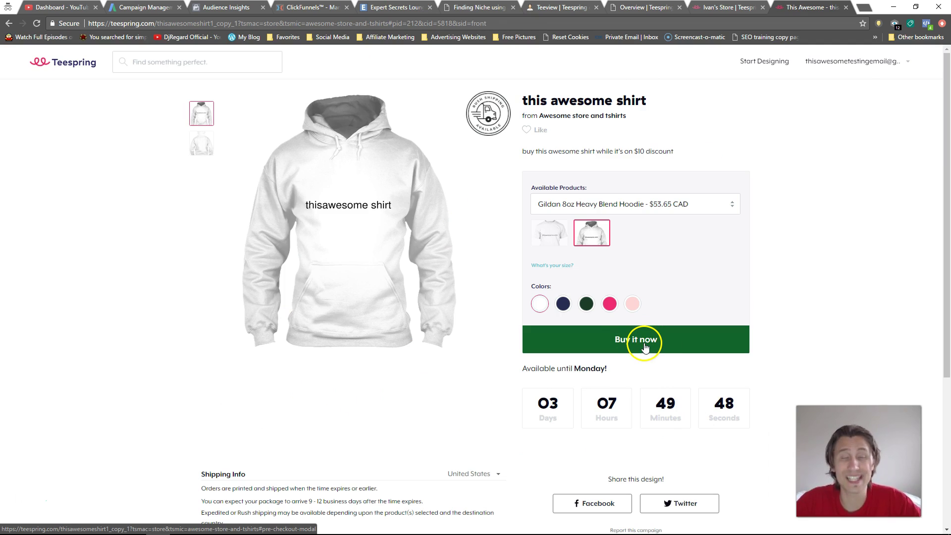
{"action": "triple_click", "coordinate": [539, 367]}
{"action": "left_click", "coordinate": [544, 370]}
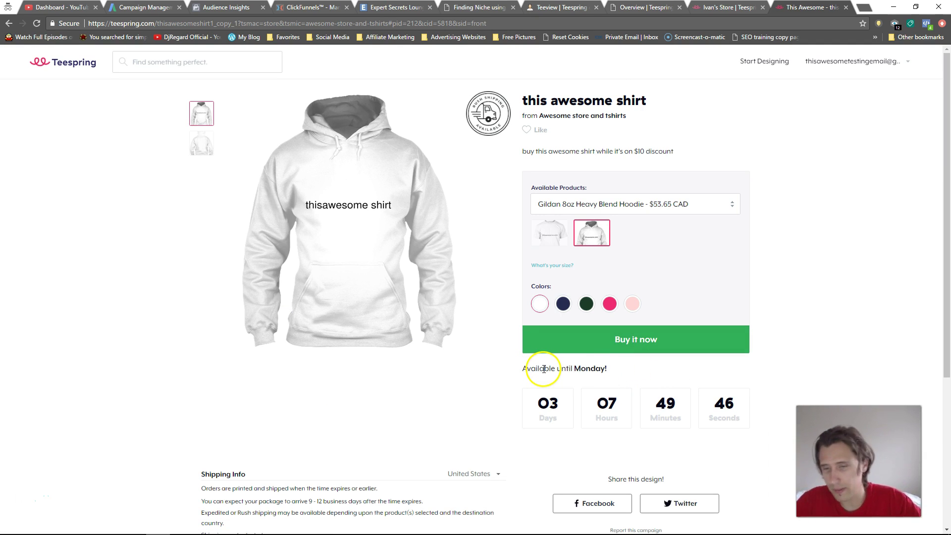